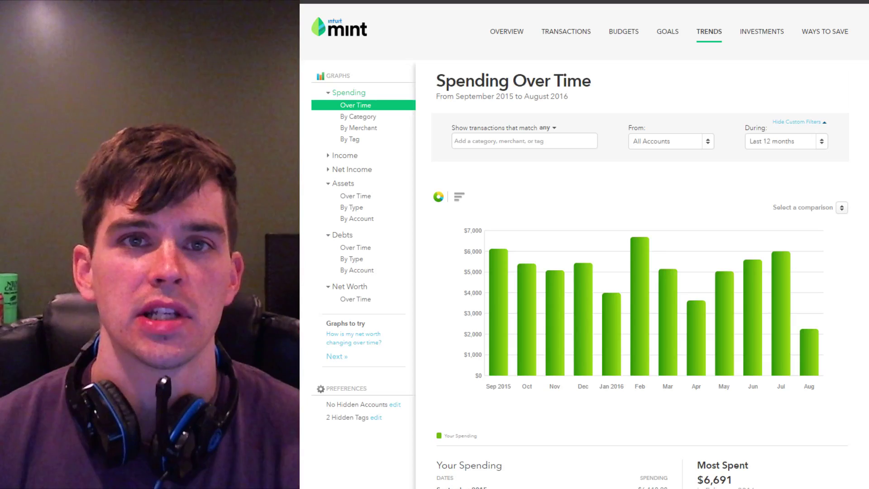
Review the Sep 2015–Aug 2016 spending chart and table, and check the During period options without changing them.
scroll(634, 272, down, 5)
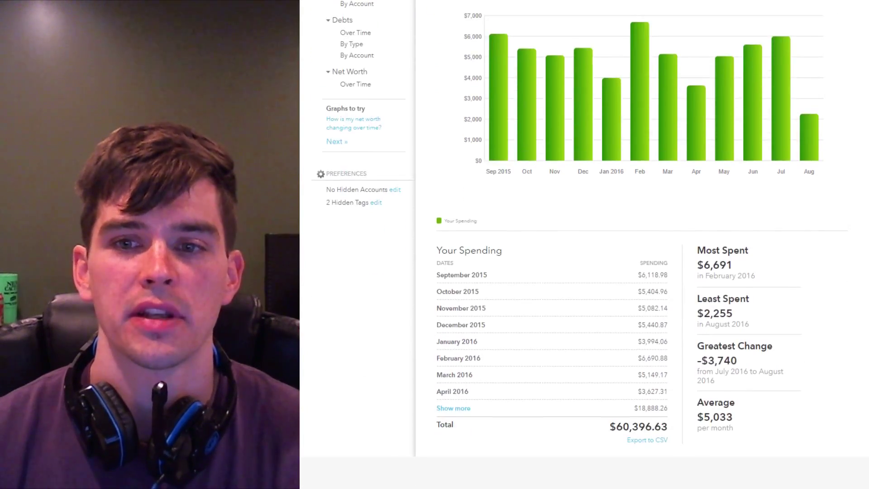
scroll(633, 272, up, 4)
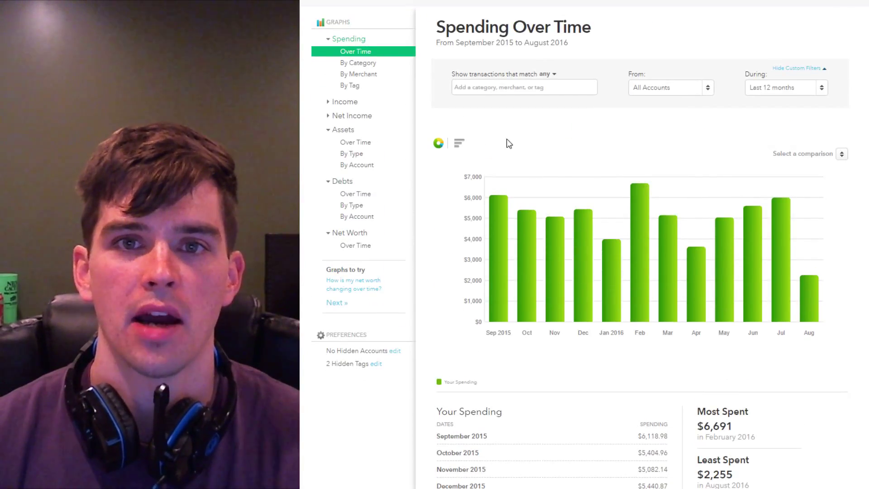
scroll(571, 167, up, 1)
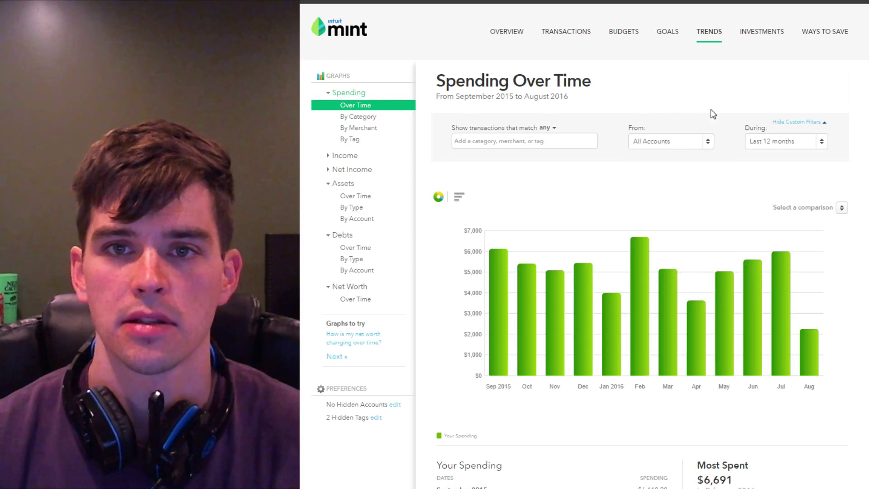
click(792, 150)
key(Escape)
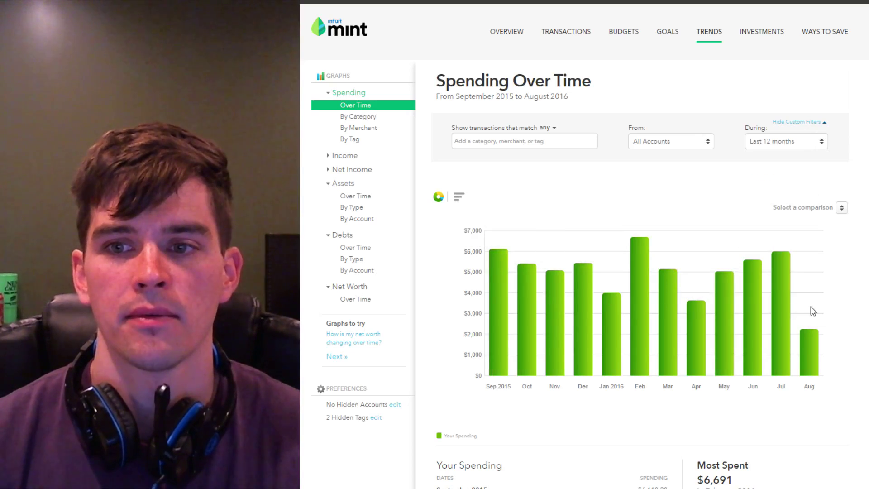
scroll(584, 245, down, 5)
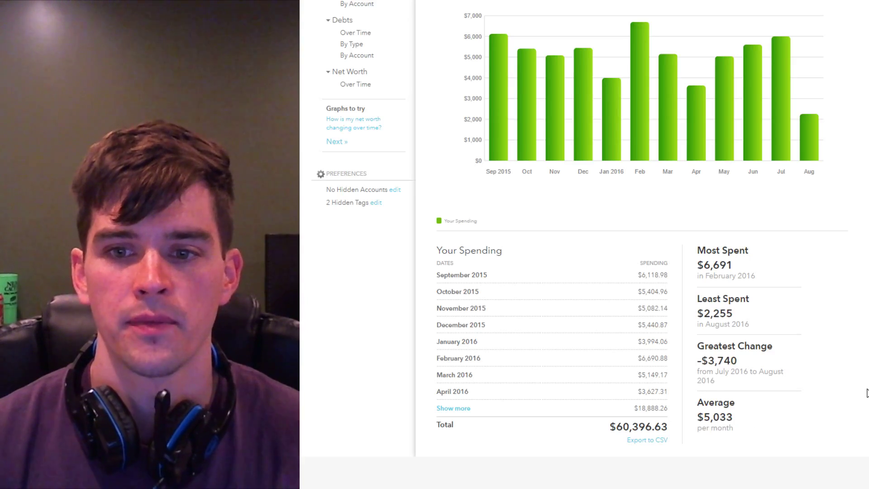
scroll(806, 394, up, 5)
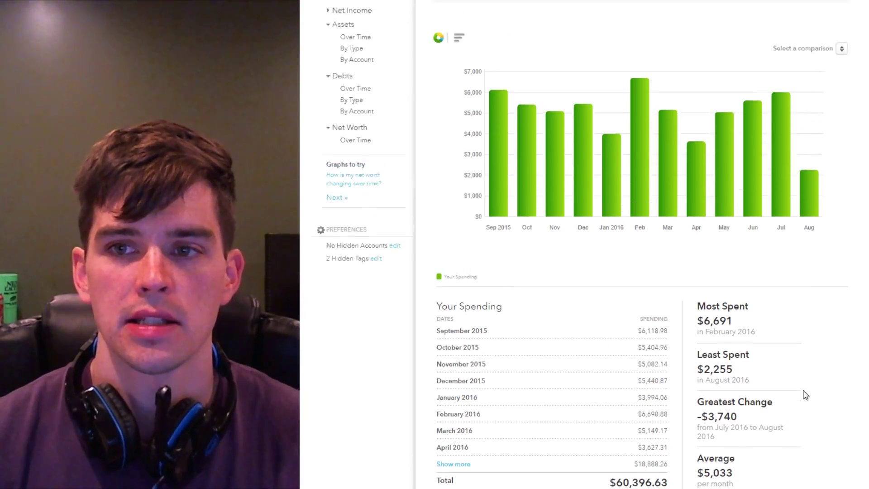
mouse_move(811, 351)
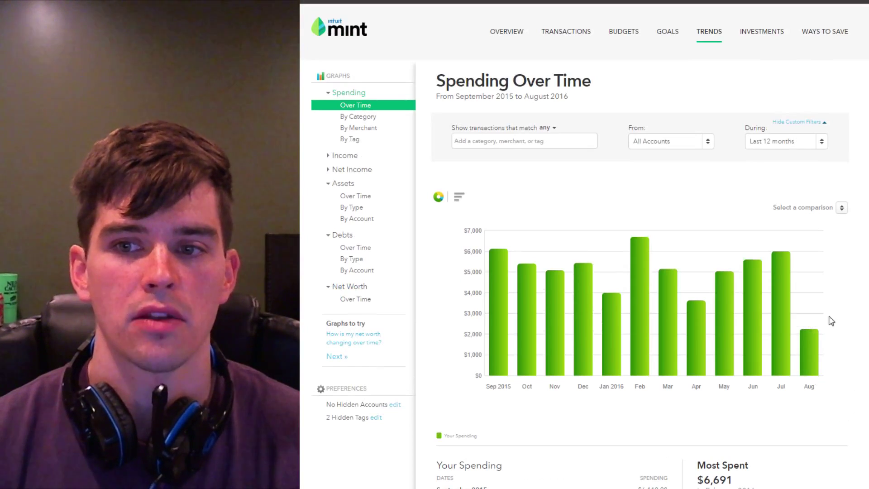
mouse_move(789, 328)
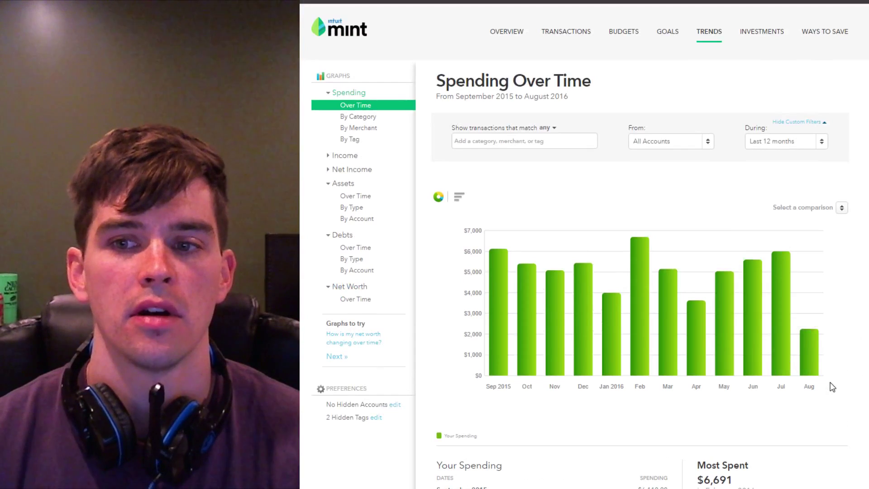
Switch the chart to a Custom period, changing the end date to 7/31/2016 (from 8/1/2015).
click(800, 142)
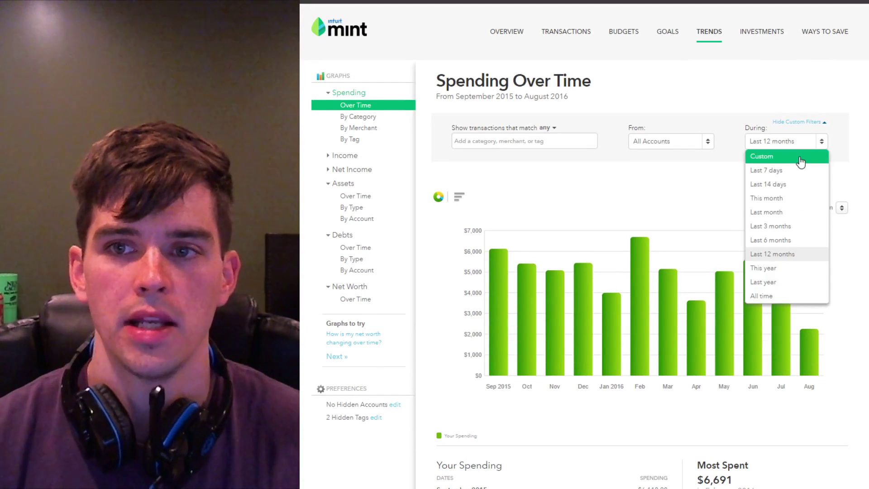
click(759, 159)
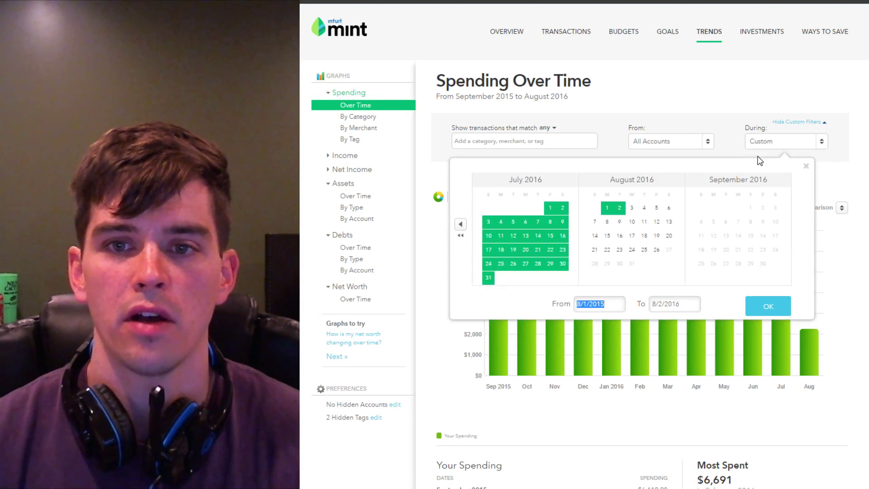
click(610, 306)
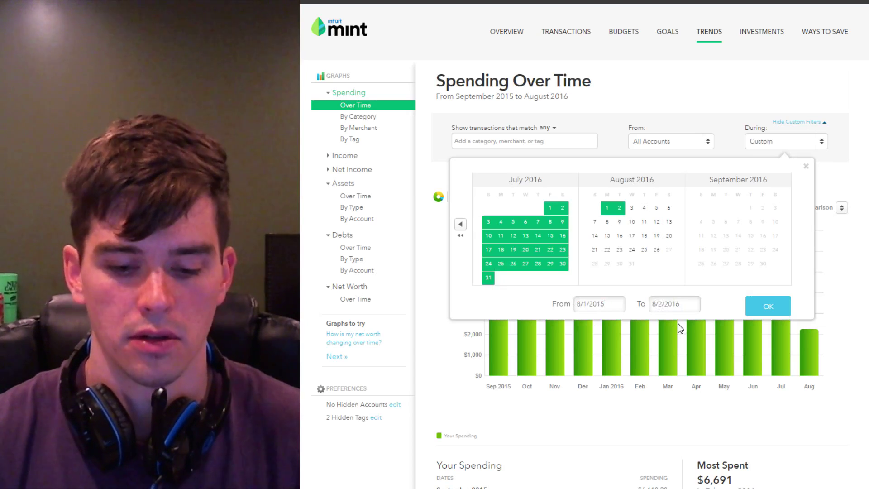
key(BackSpace)
text(7)
key(Right)
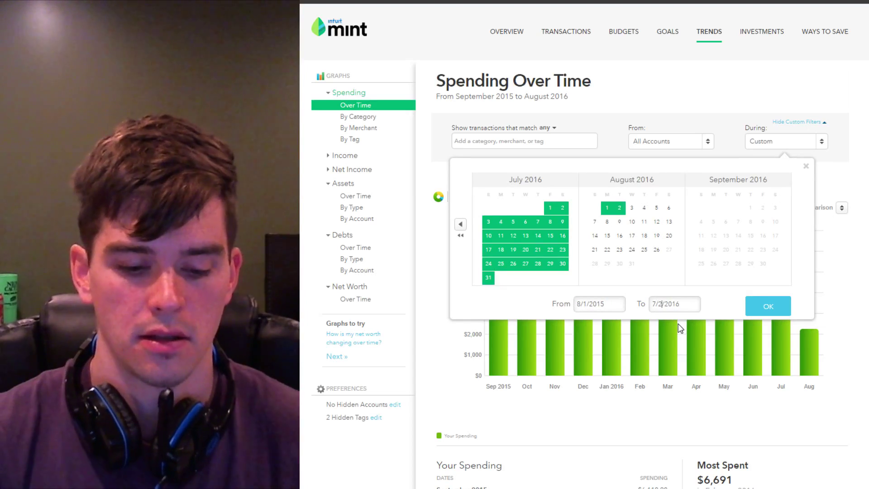
key(Delete)
text(31)
click(769, 306)
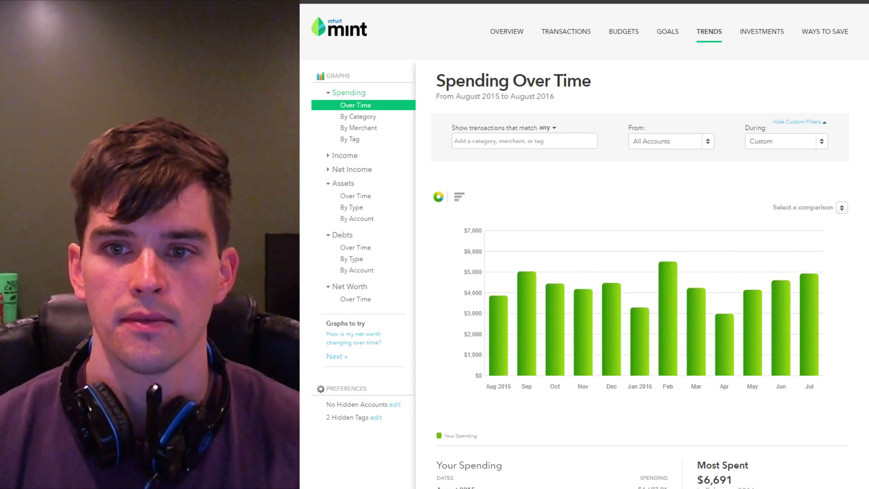
mouse_move(512, 316)
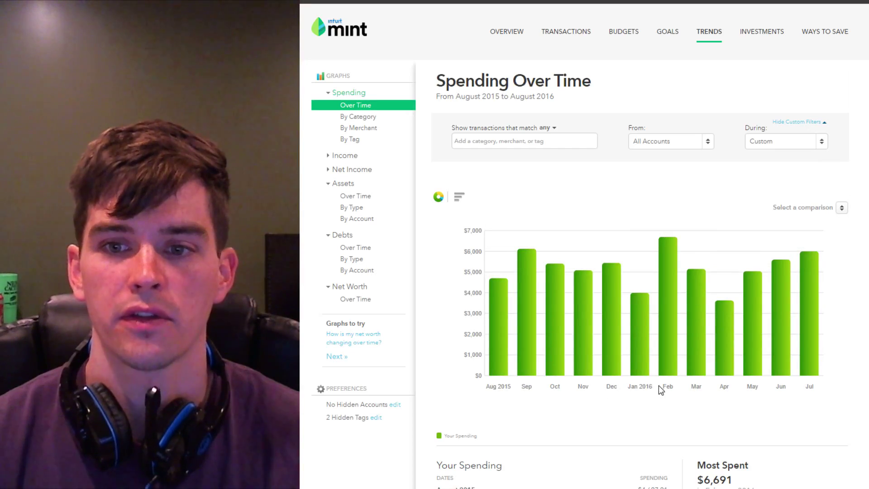
scroll(838, 378, down, 6)
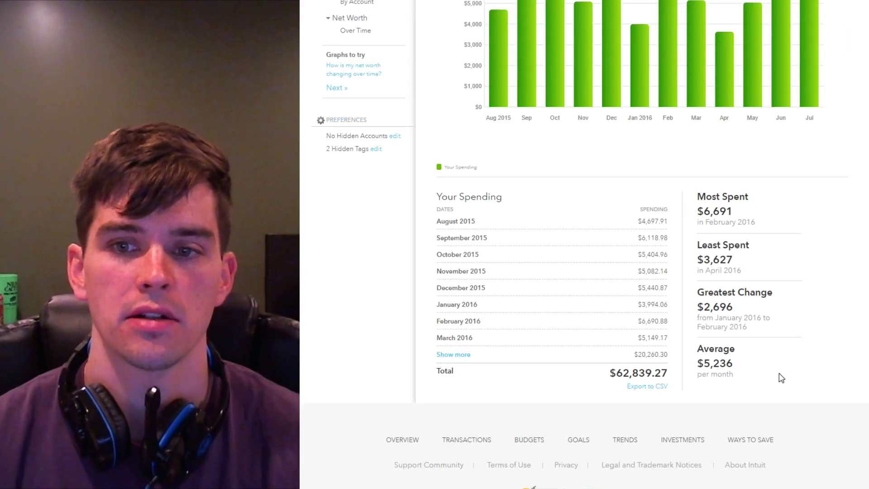
scroll(858, 267, up, 6)
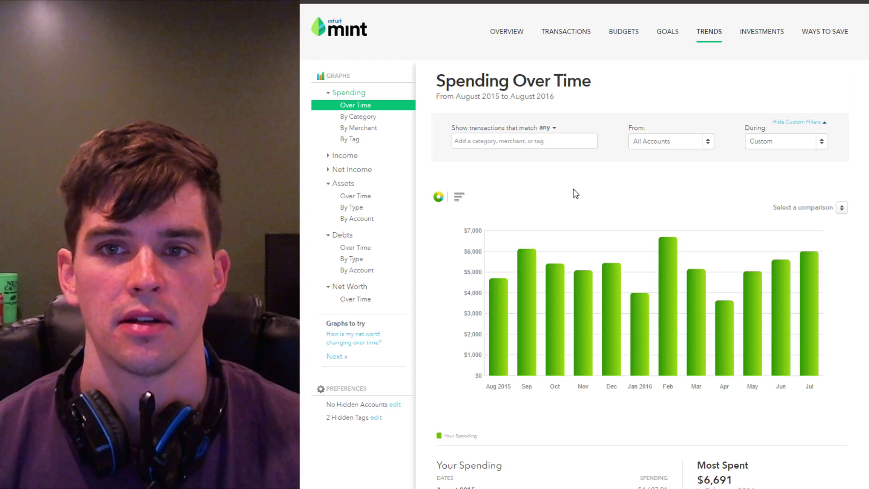
Filter the Spending Over Time chart to Food & Dining only.
click(493, 144)
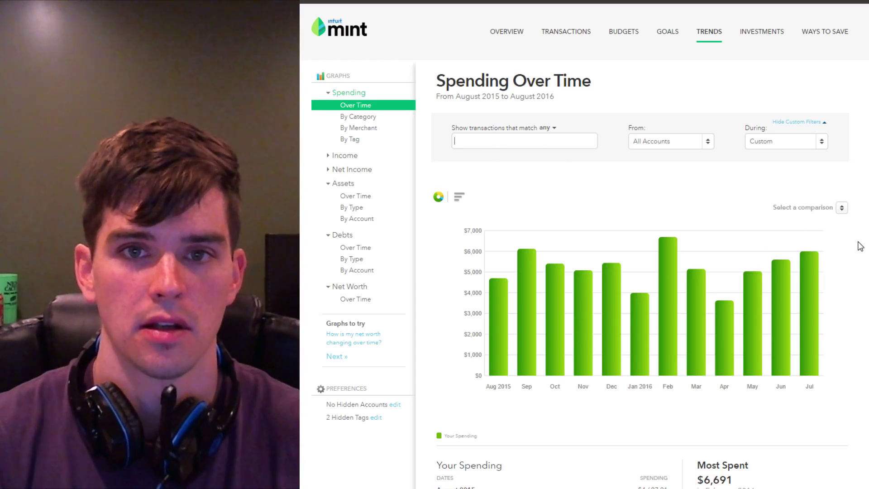
text(food)
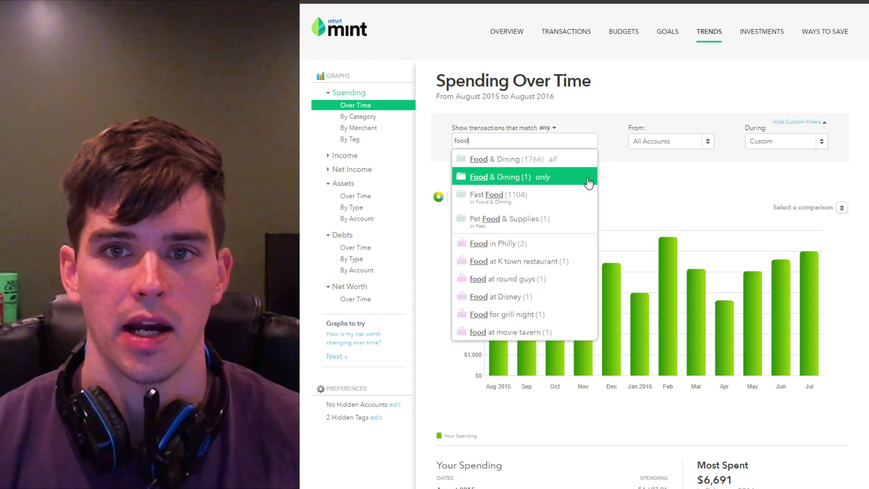
click(589, 167)
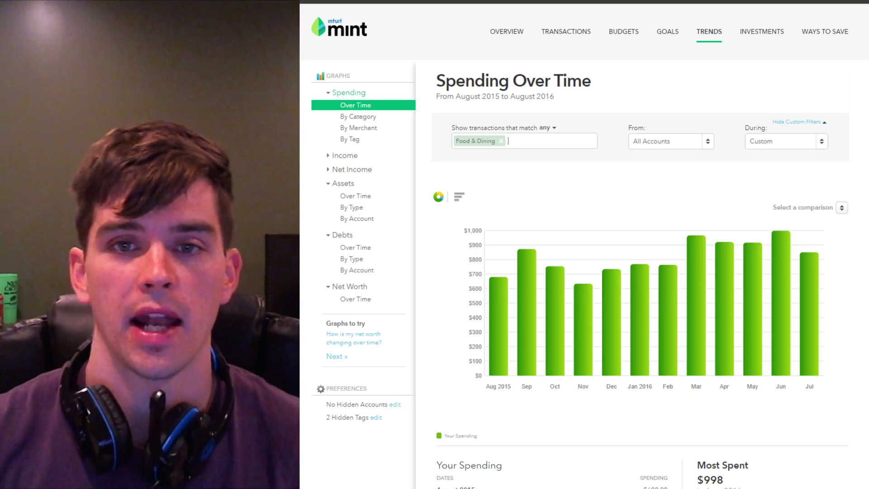
Replace the Food & Dining filter with Groceries.
click(501, 141)
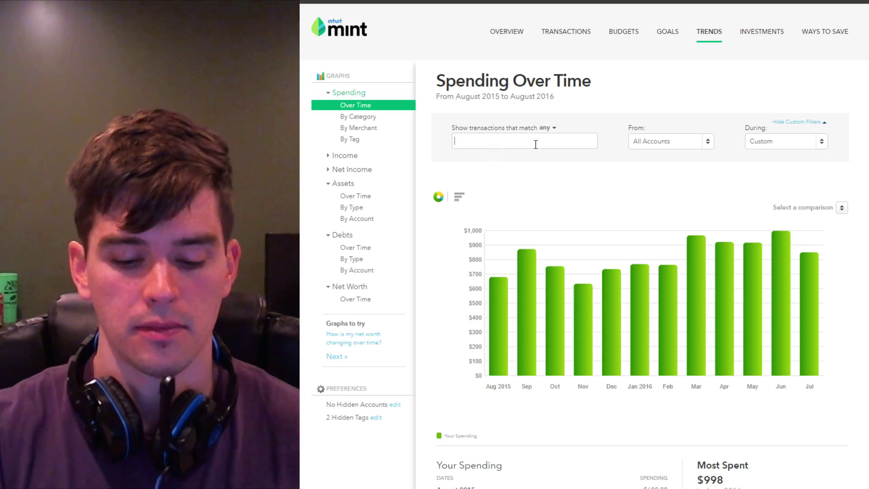
text(groc)
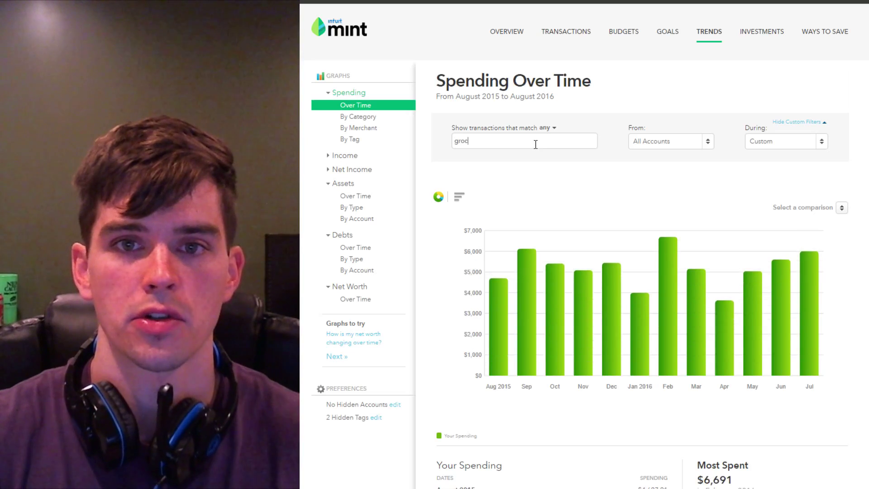
text(eries)
click(535, 163)
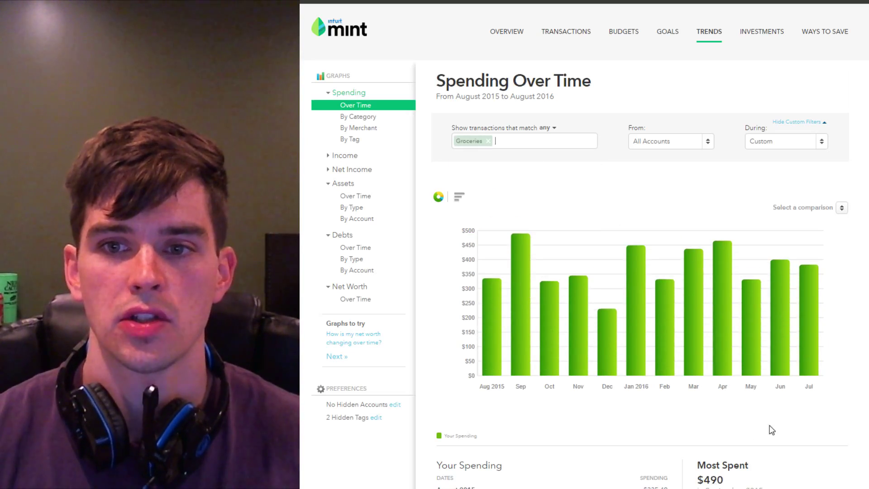
scroll(731, 409, down, 8)
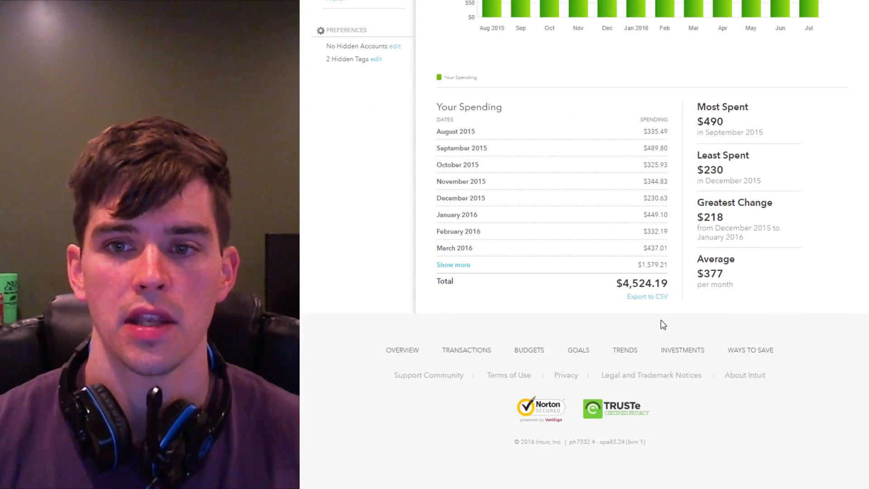
Export the Groceries spending table as a groceries CSV file.
click(648, 298)
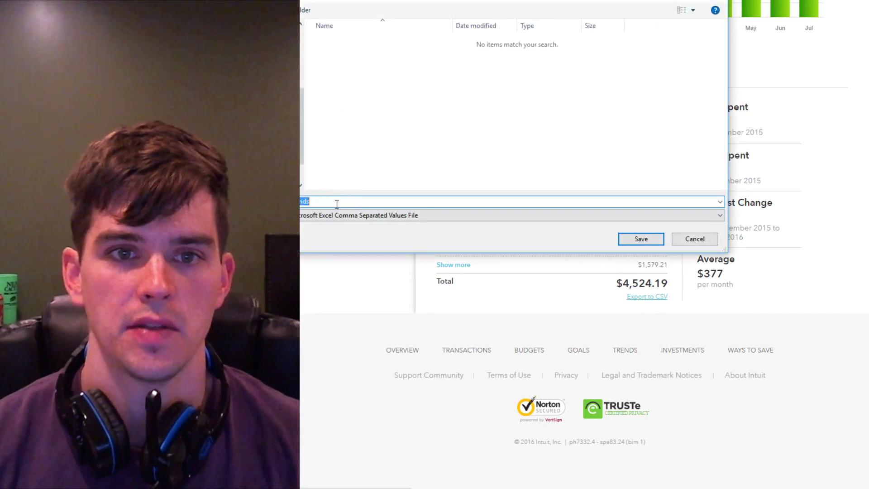
click(336, 205)
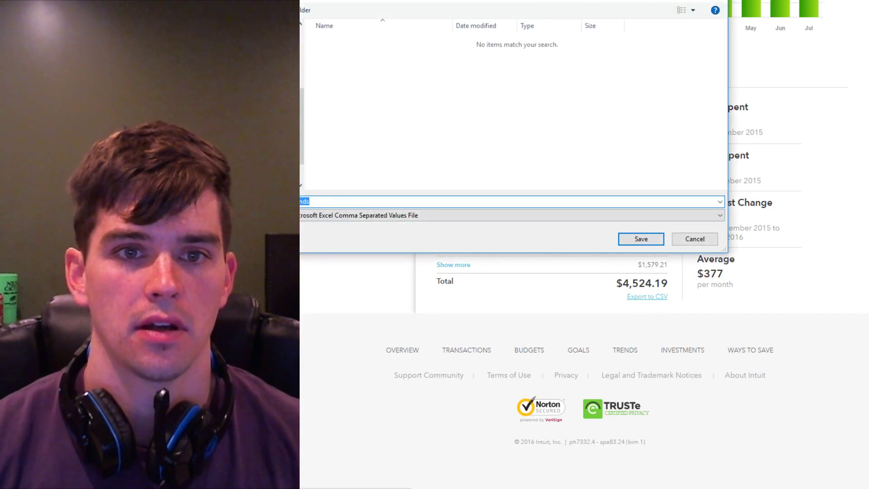
text(ceries)
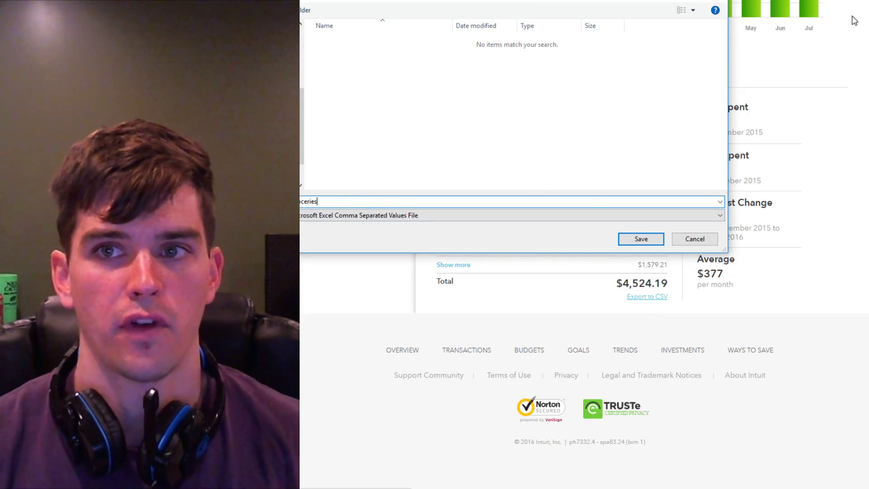
click(641, 238)
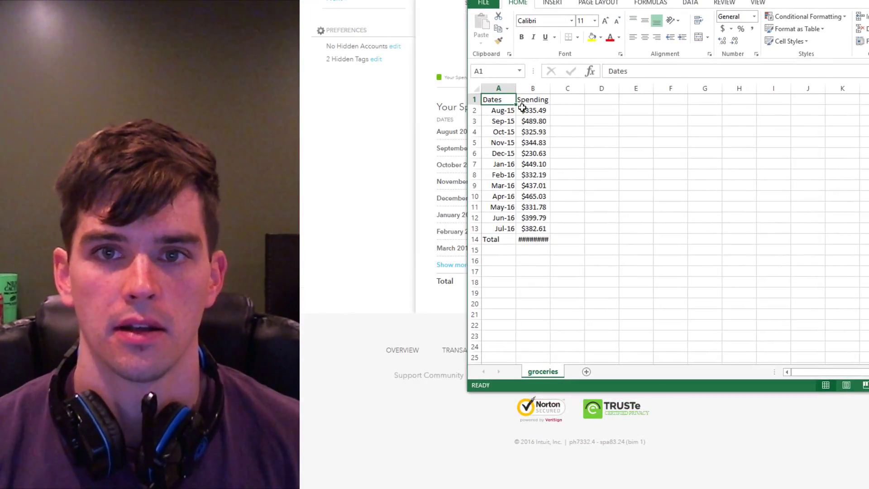
In Excel, widen column B and retitle cell B1 'Groceries'.
drag(552, 87, 570, 87)
click(547, 100)
text(Groce)
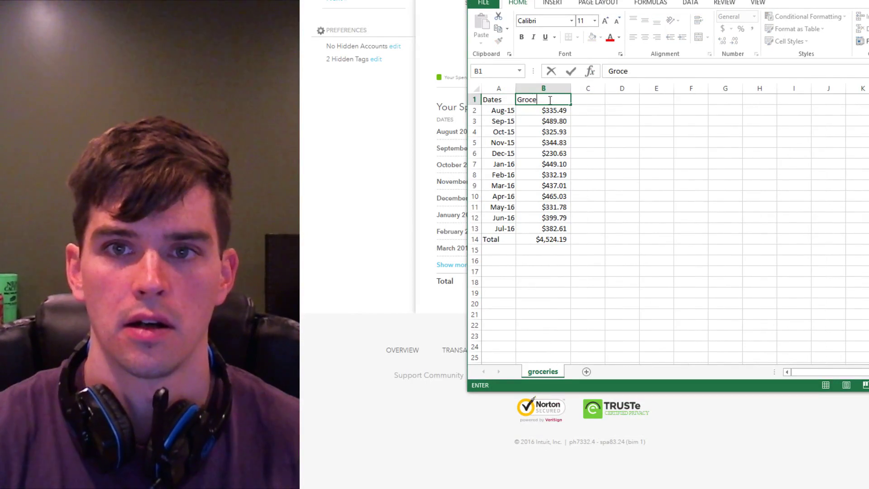
text(ries)
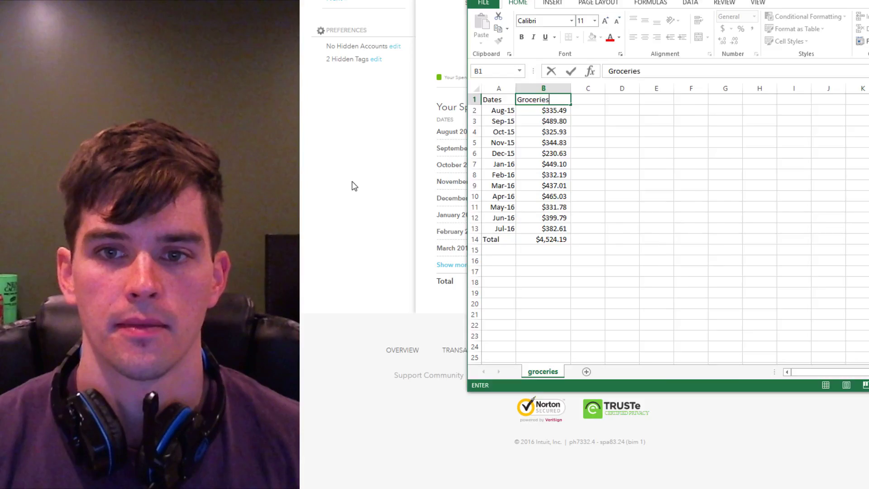
Back in Mint, replace the Groceries filter with Restaurants.
click(354, 186)
scroll(364, 188, up, 7)
click(491, 107)
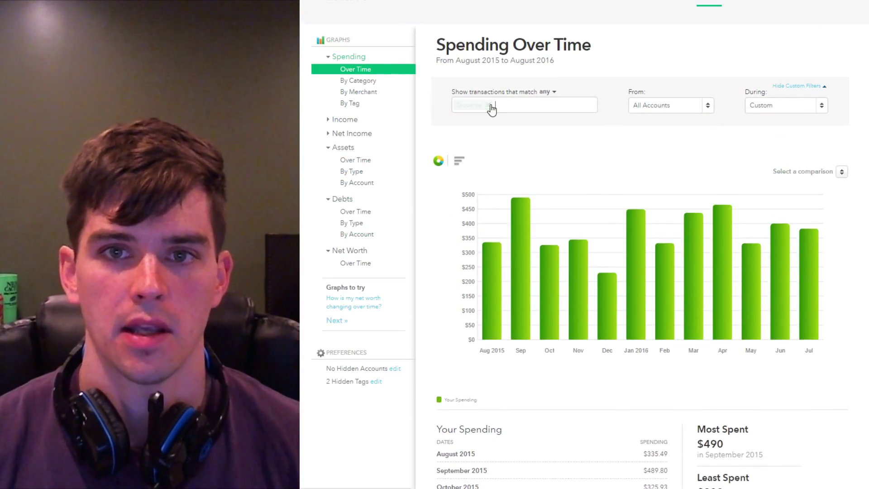
text(resta)
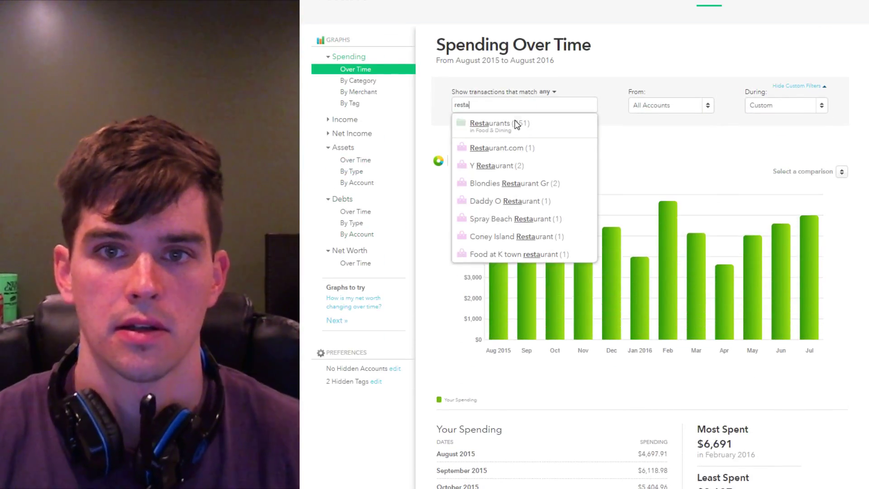
click(515, 121)
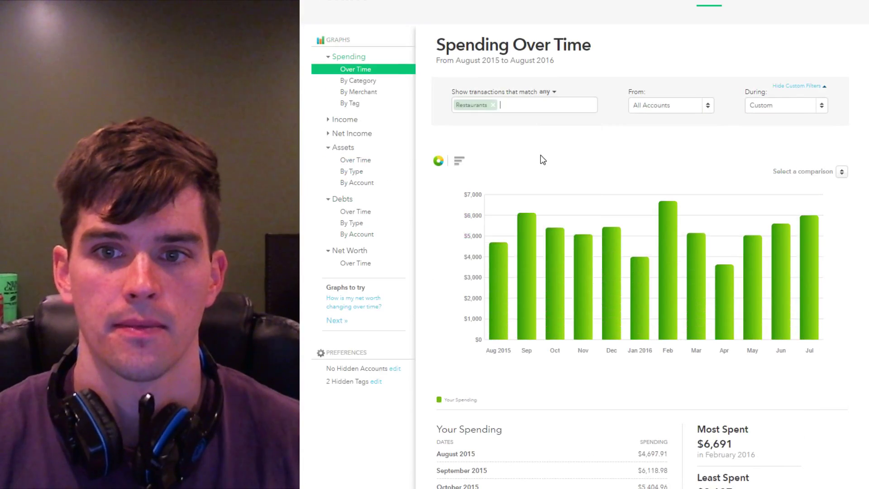
Export the Restaurants spending table as a CSV named restaurants.
scroll(561, 184, down, 3)
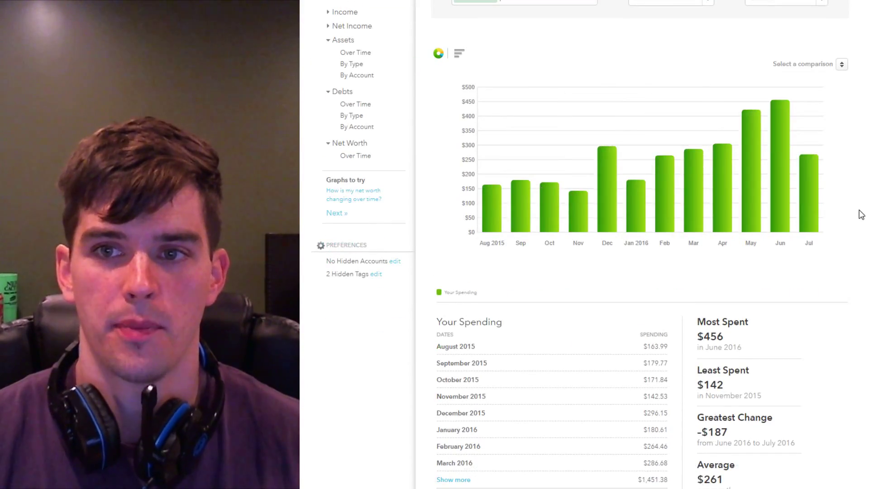
scroll(861, 215, down, 3)
scroll(843, 215, down, 2)
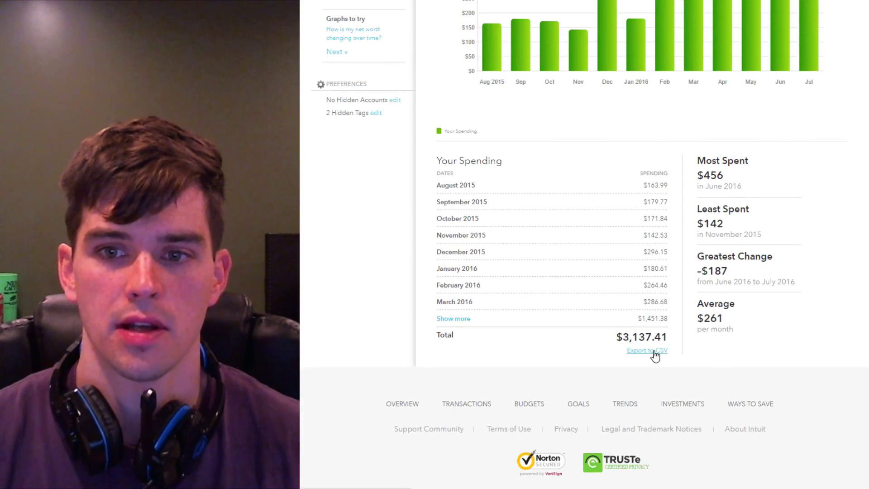
click(652, 351)
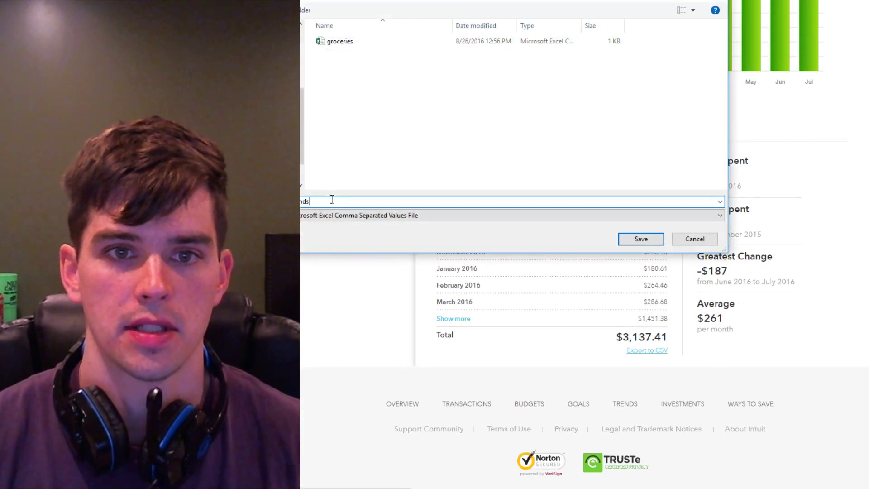
key(BackSpace)
text(restaura)
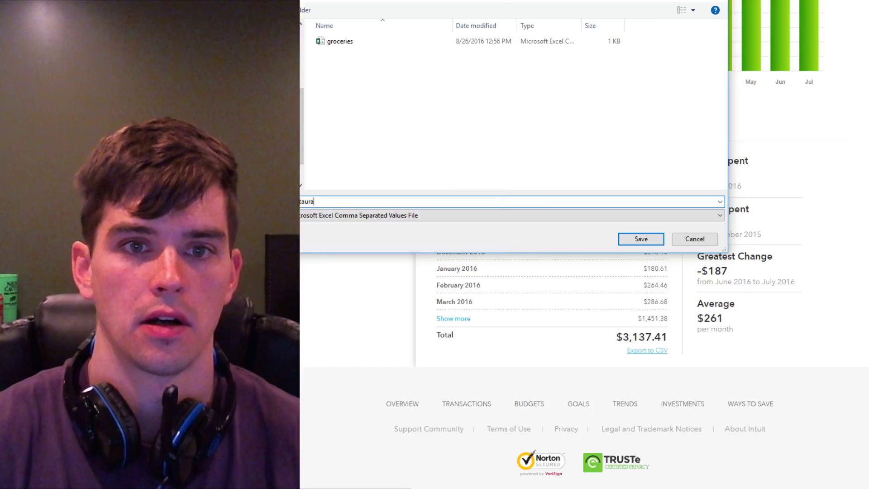
text(nts)
key(Return)
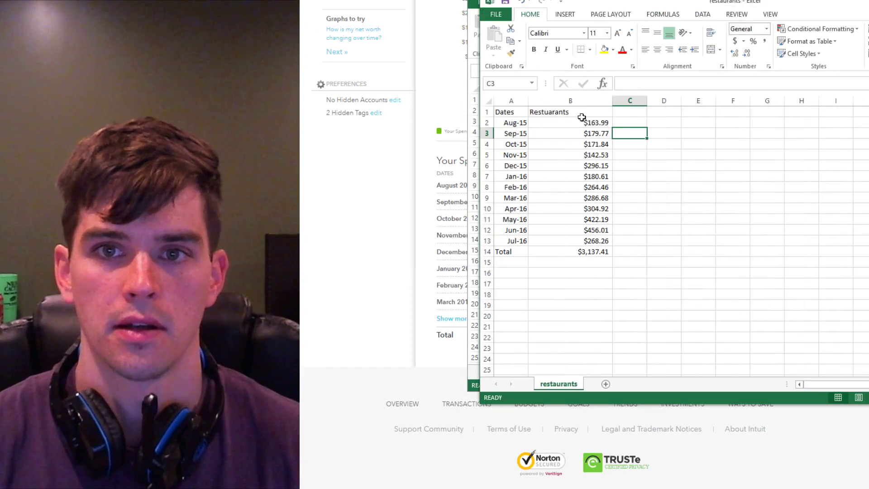
Copy the Restaurants column B1:B14 into a widened column C of the groceries workbook.
drag(558, 111, 561, 254)
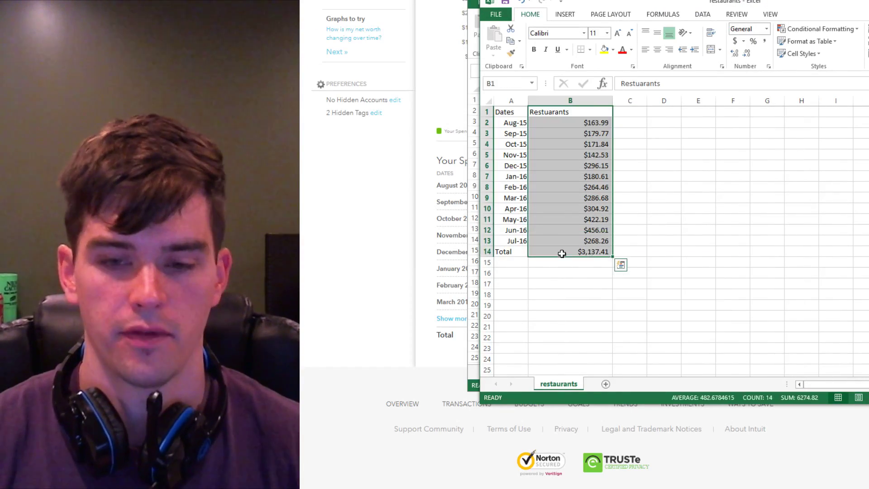
key(ctrl+c)
click(517, 480)
click(595, 100)
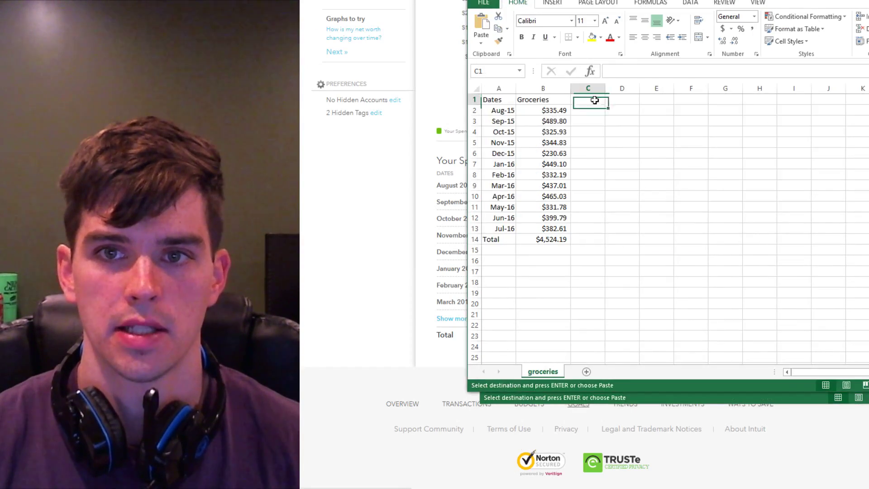
drag(605, 88, 630, 89)
key(ctrl+v)
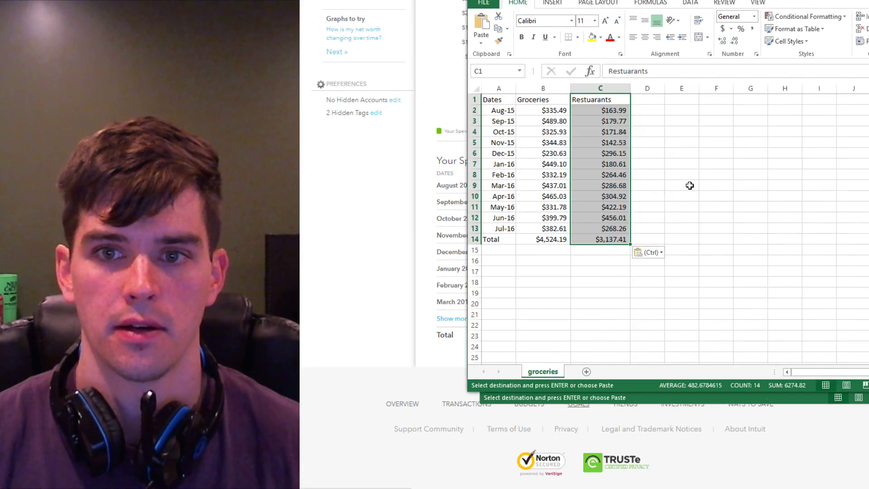
click(690, 186)
click(357, 248)
Replace the Restaurants filter with Fast Food.
scroll(408, 204, up, 5)
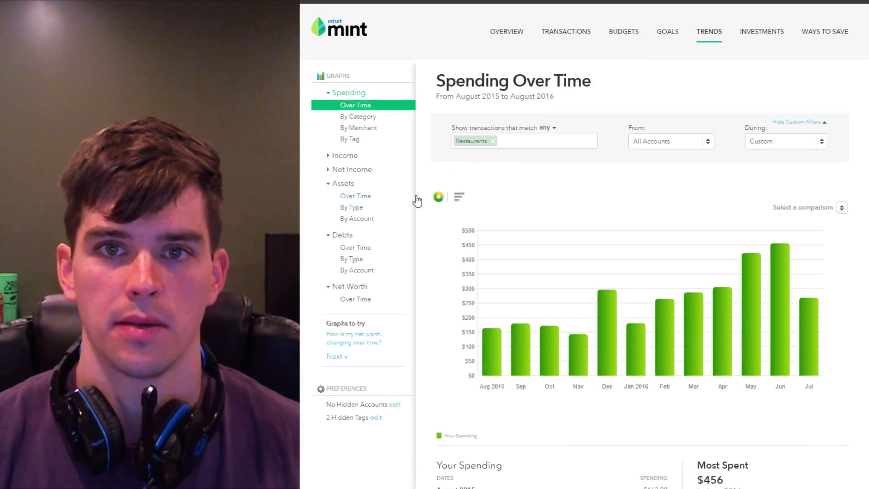
click(495, 141)
text(fast fo)
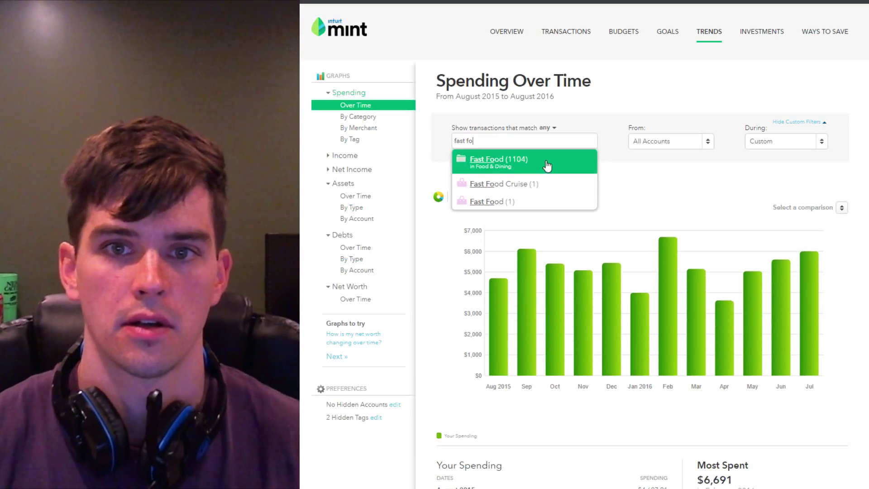
click(548, 163)
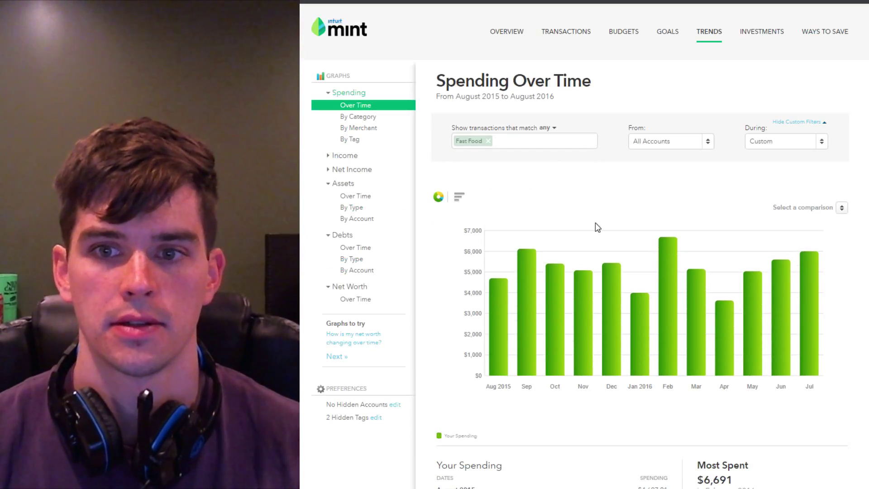
Export the Fast Food spending table as a CSV named fast food.
scroll(579, 230, down, 5)
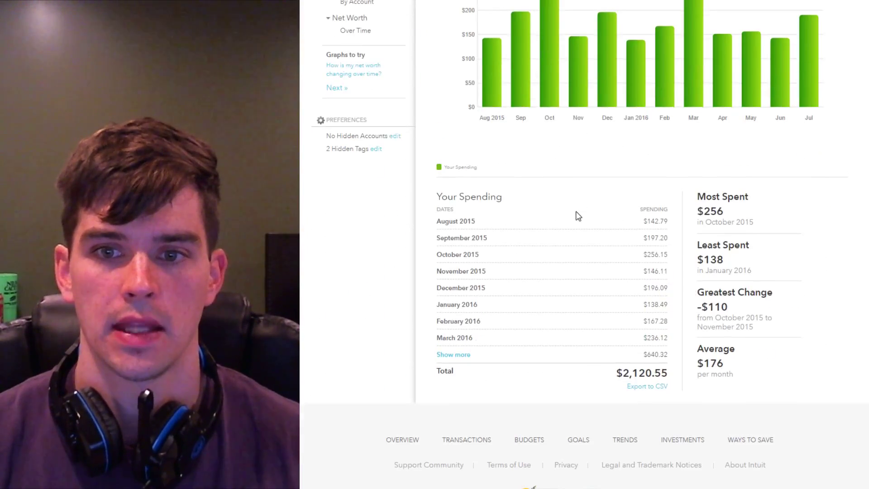
click(650, 386)
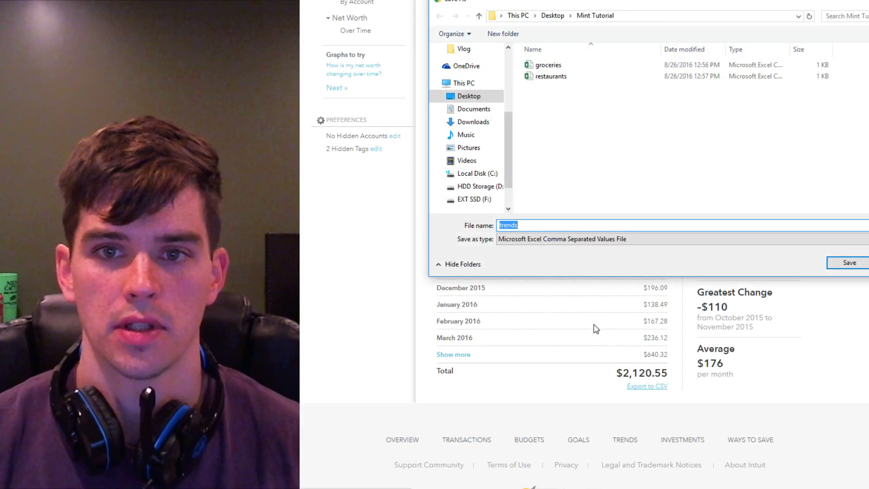
click(536, 225)
key(ctrl+a)
text(fast)
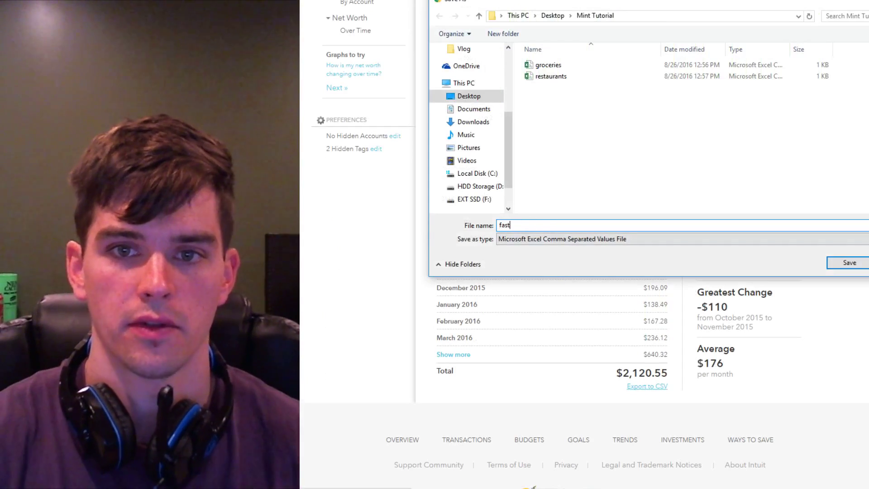
text( food)
click(848, 263)
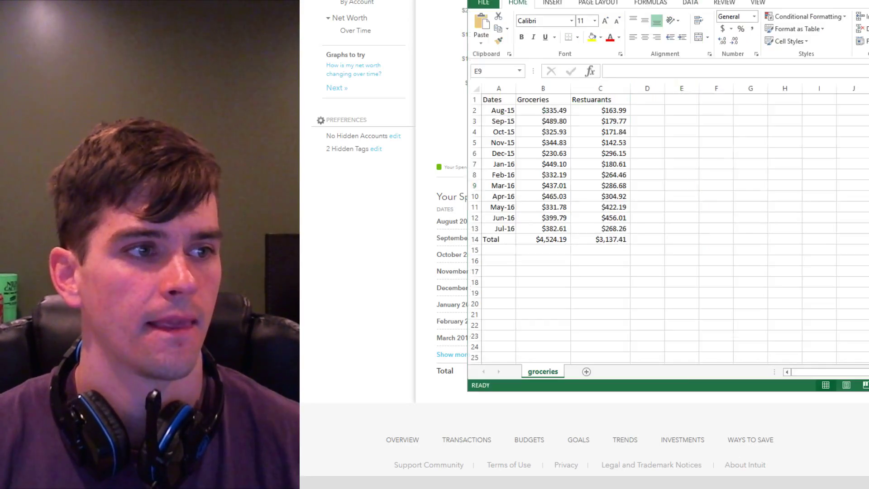
In the fast food CSV, retitle header cell B1 as Fast Food.
click(553, 114)
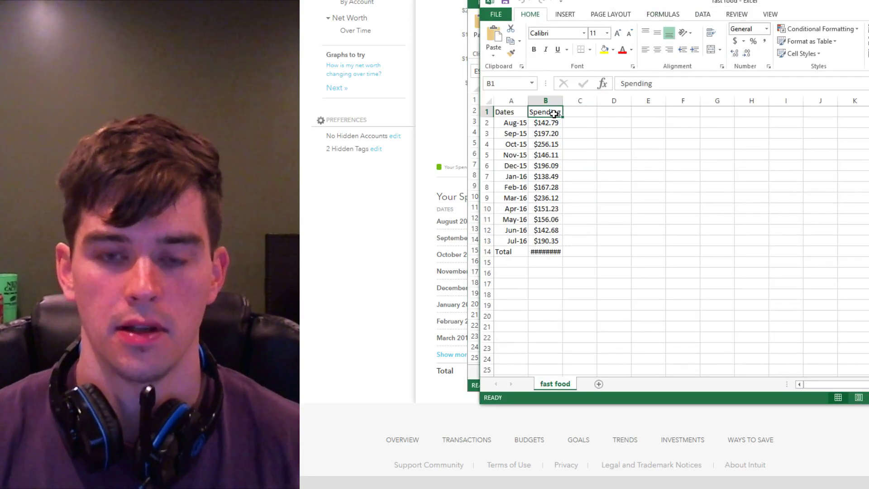
text(Fast F o)
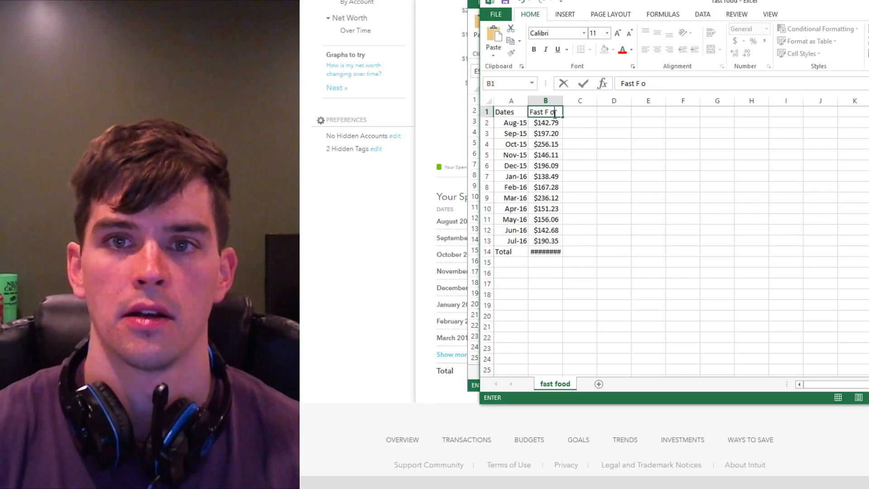
key(BackSpace)
key(BackSpace)
text(ood)
key(Return)
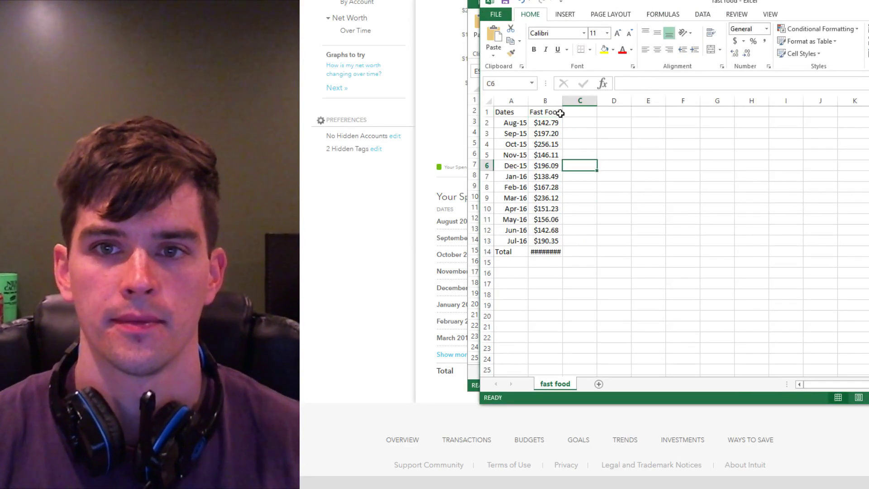
Copy the Fast Food column B1:B14 into column D of the groceries workbook.
drag(550, 112, 545, 254)
key(ctrl+c)
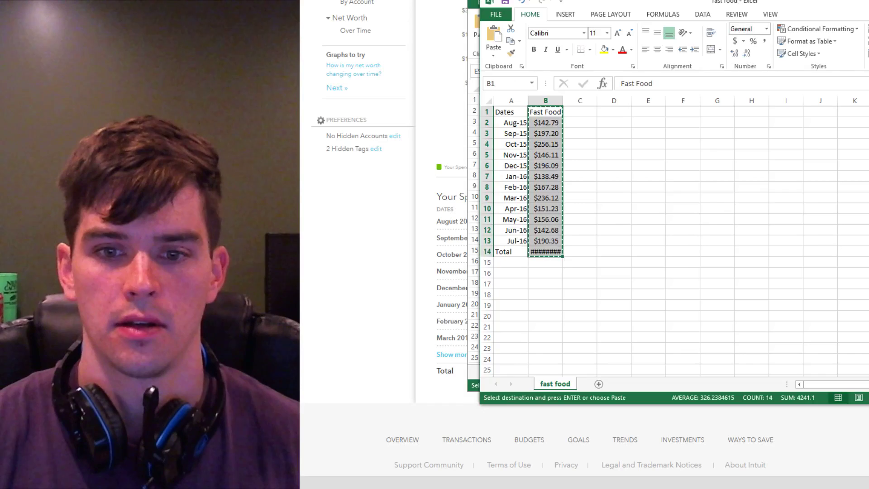
key(alt+Tab)
click(645, 101)
key(ctrl+v)
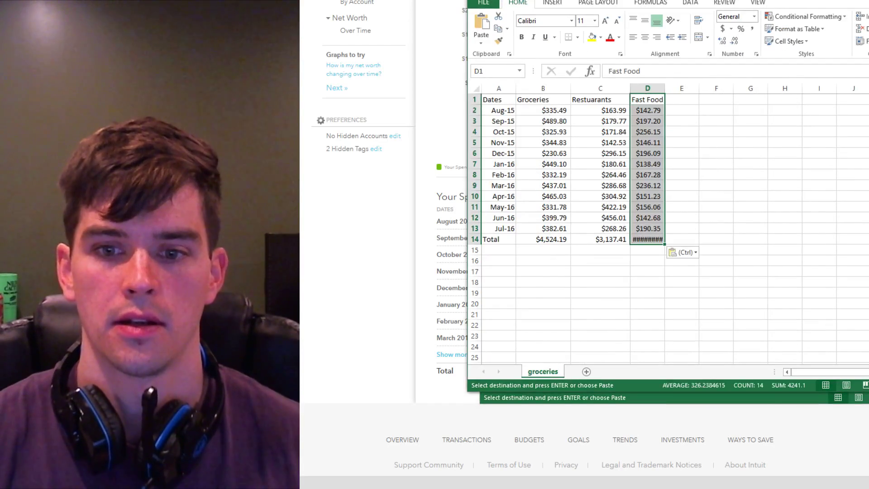
click(739, 196)
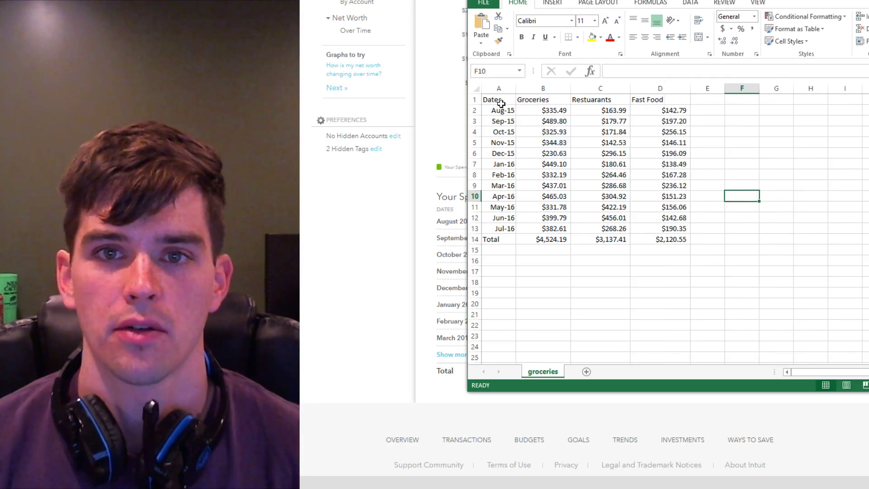
Insert a Stacked Area chart from the A1:D13 monthly spending table.
drag(501, 104, 670, 229)
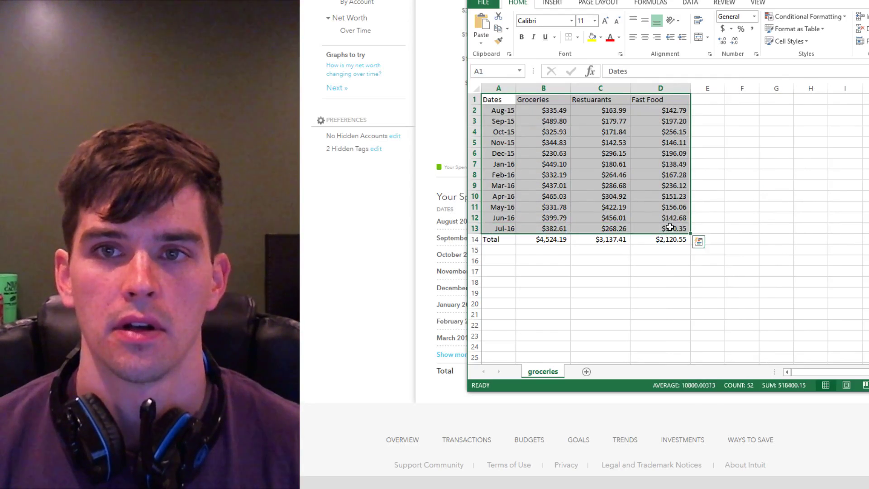
click(559, 3)
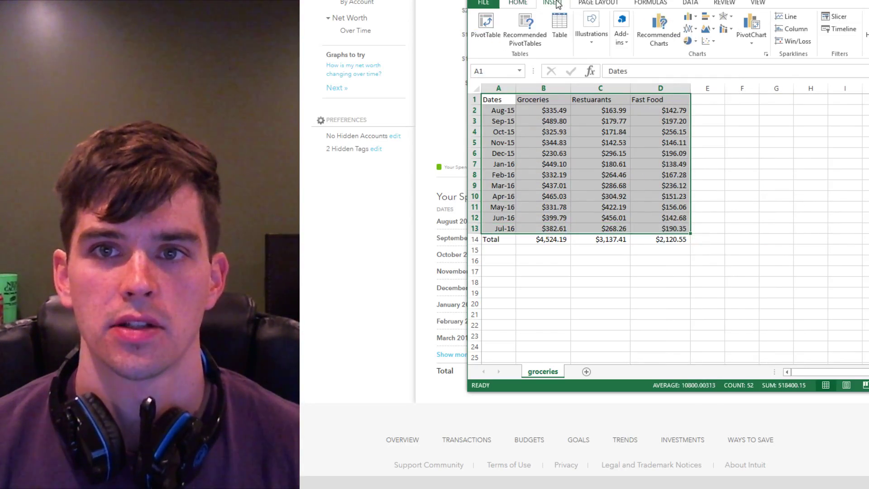
click(712, 33)
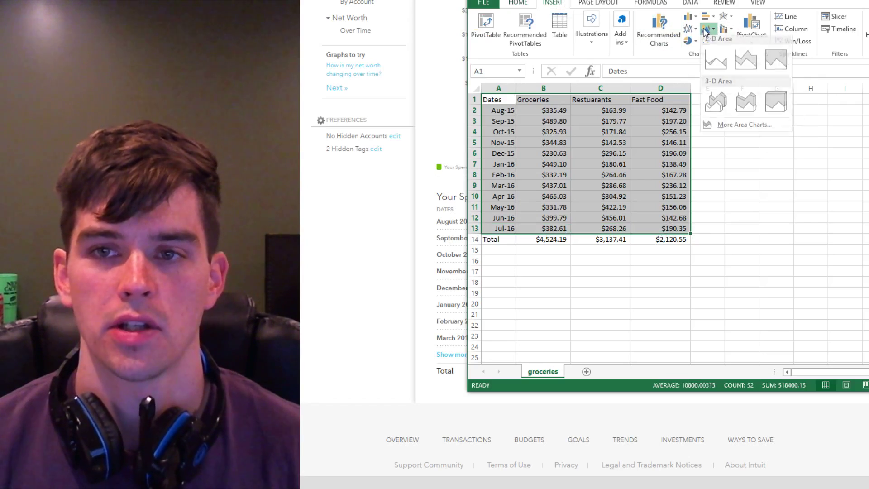
click(742, 65)
Move and enlarge the chart beside the data, then select its Restaurants series.
drag(702, 165, 597, 104)
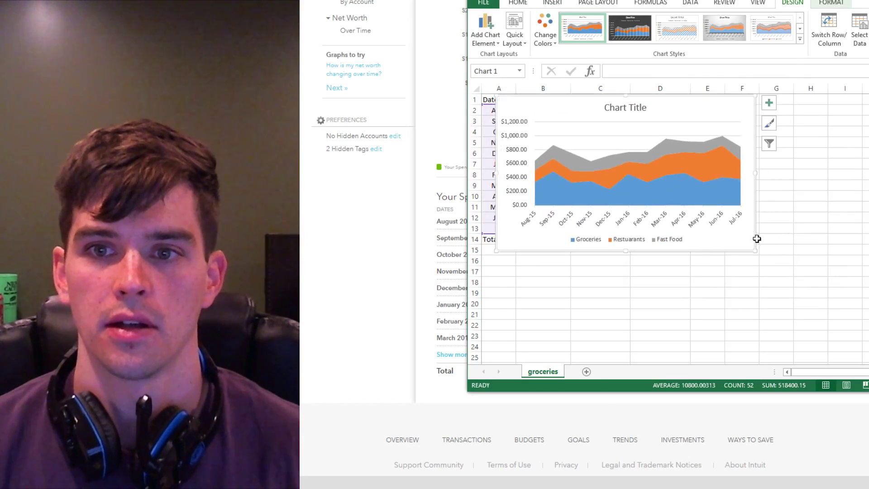
drag(755, 250, 857, 330)
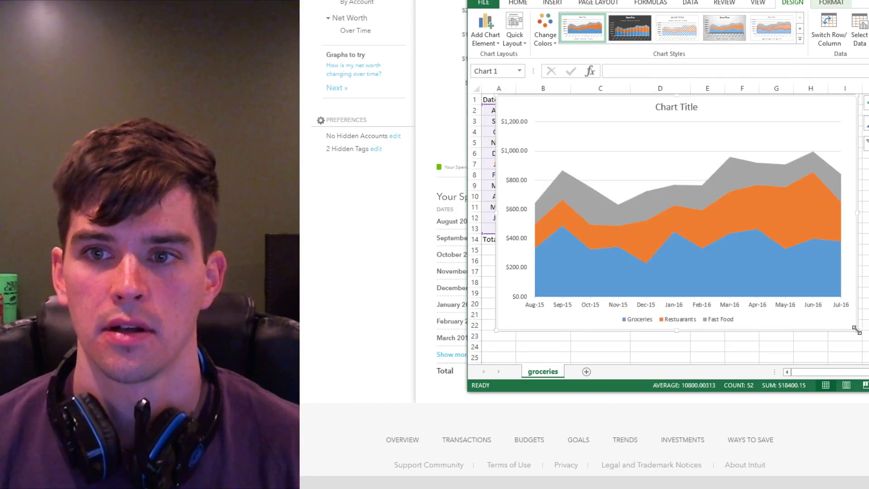
drag(716, 109, 745, 110)
click(788, 219)
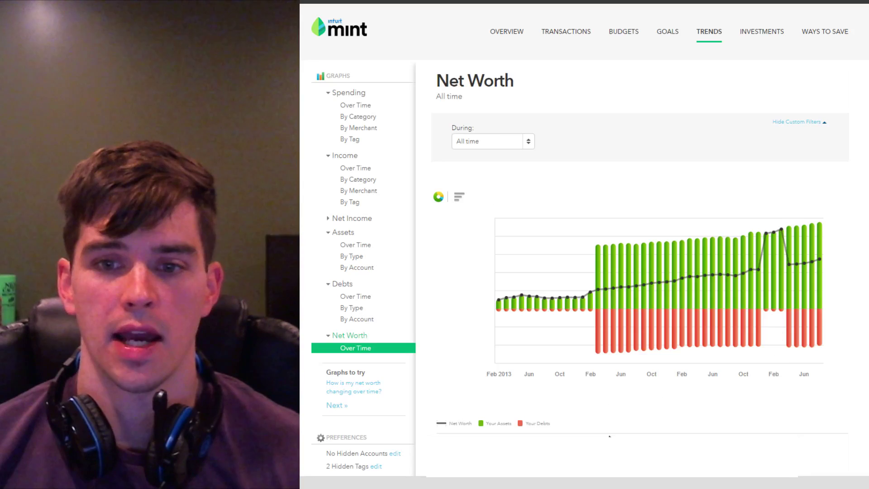
Look over the all-time Net Worth chart, then open Assets Over Time for the 7 accounts.
scroll(648, 395, down, 6)
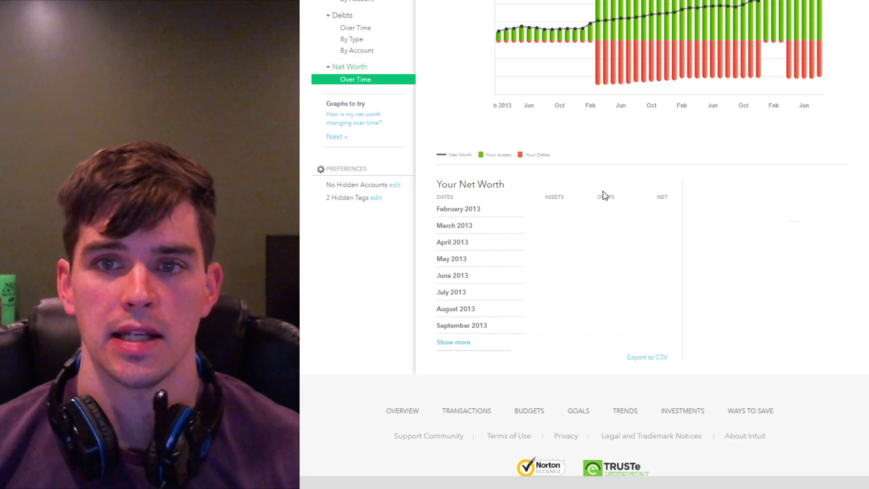
scroll(612, 186, up, 6)
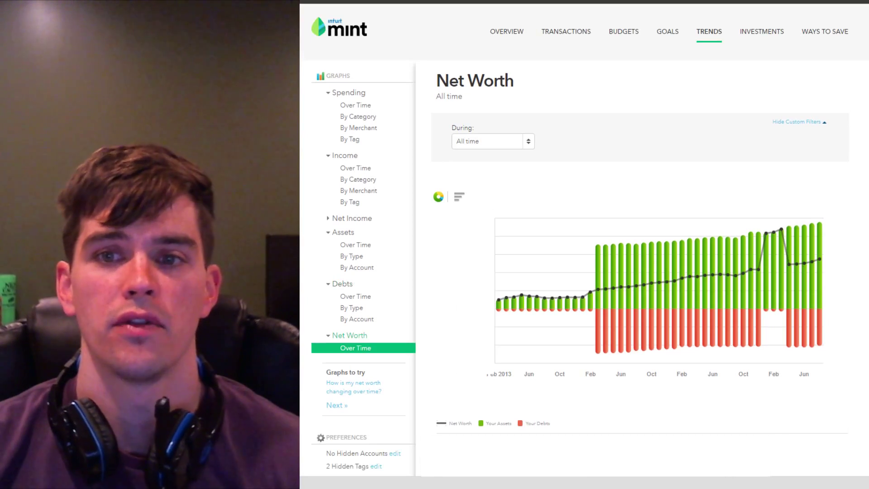
click(356, 245)
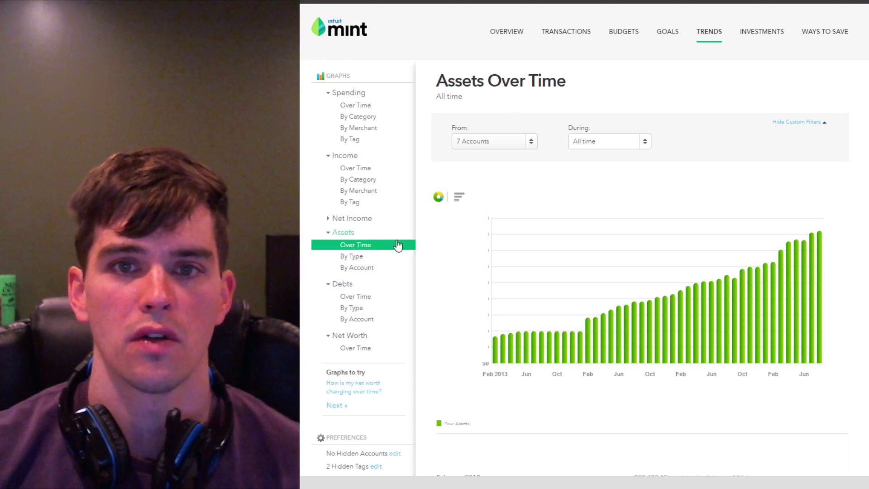
Verify the From list shows All Investments, then open Spending Over Time for All Accounts.
click(533, 141)
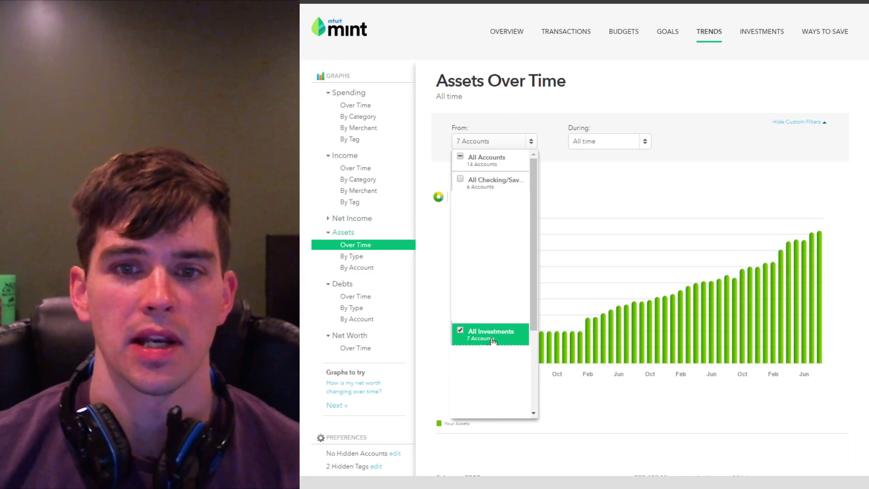
click(552, 105)
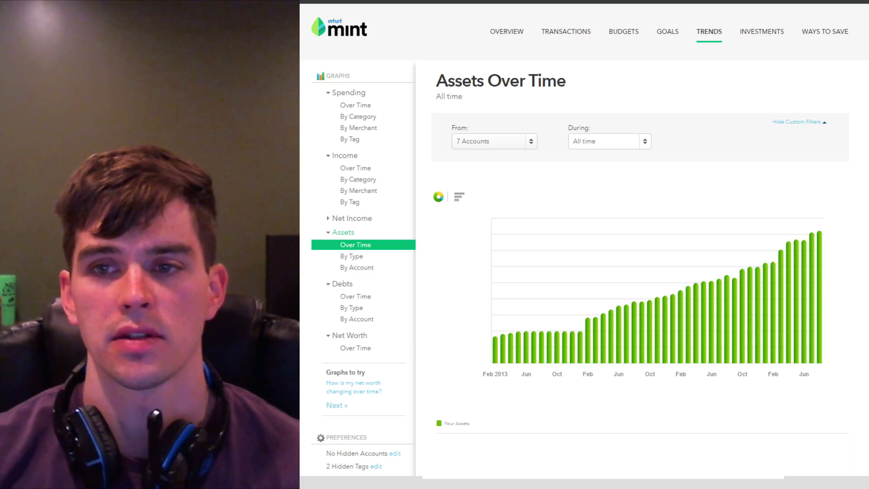
click(356, 105)
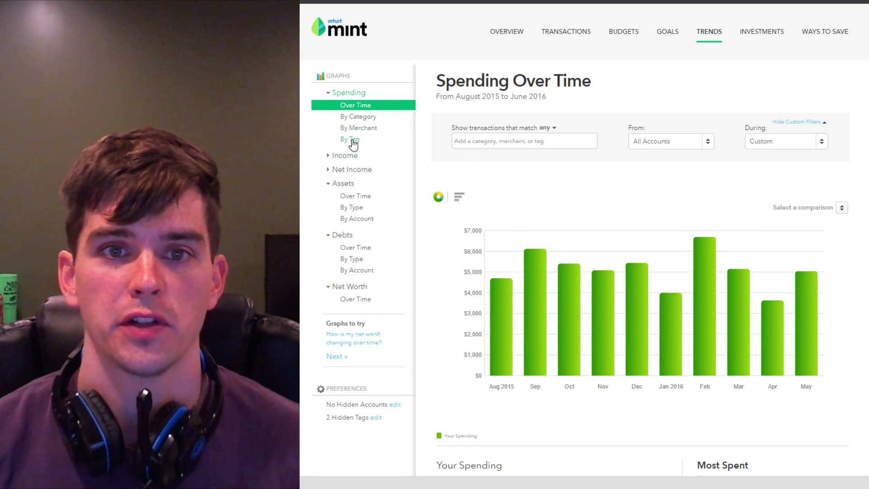
Filter spending to the Service & Parts category.
click(529, 147)
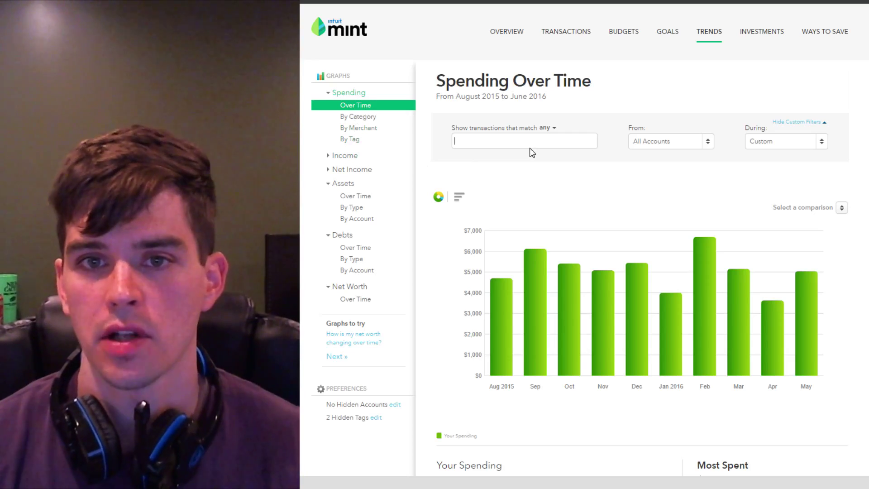
text(service)
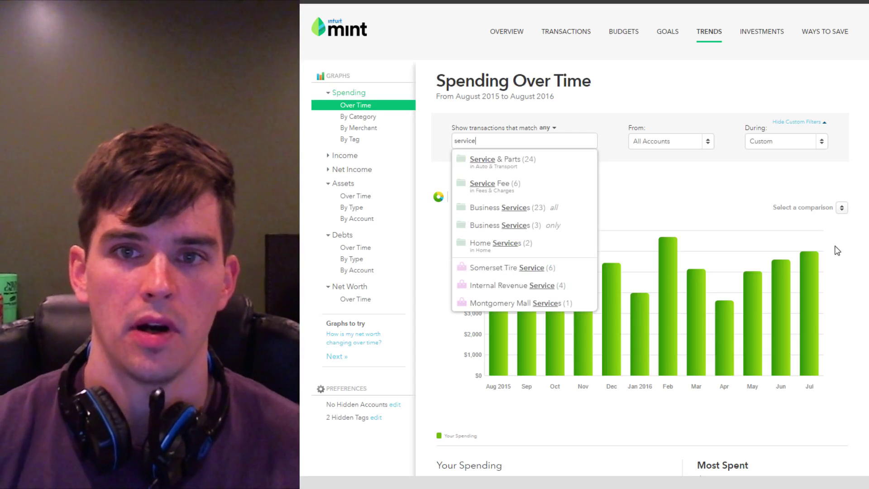
key(Down)
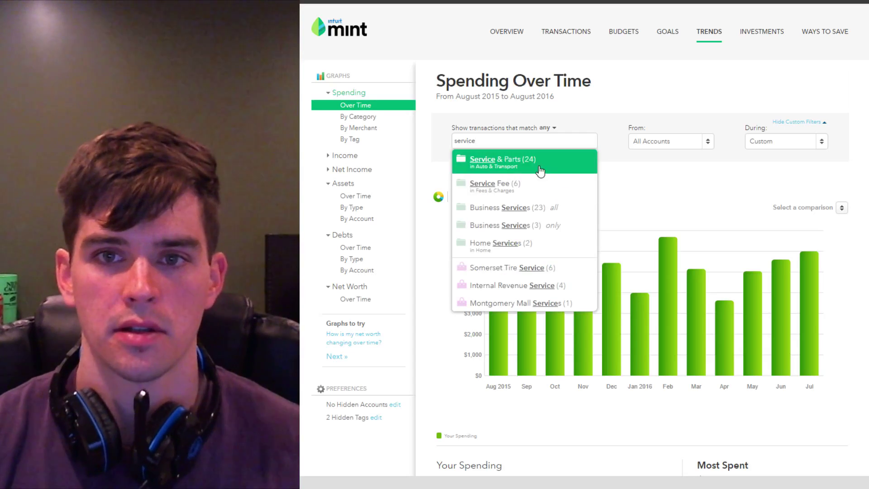
key(Return)
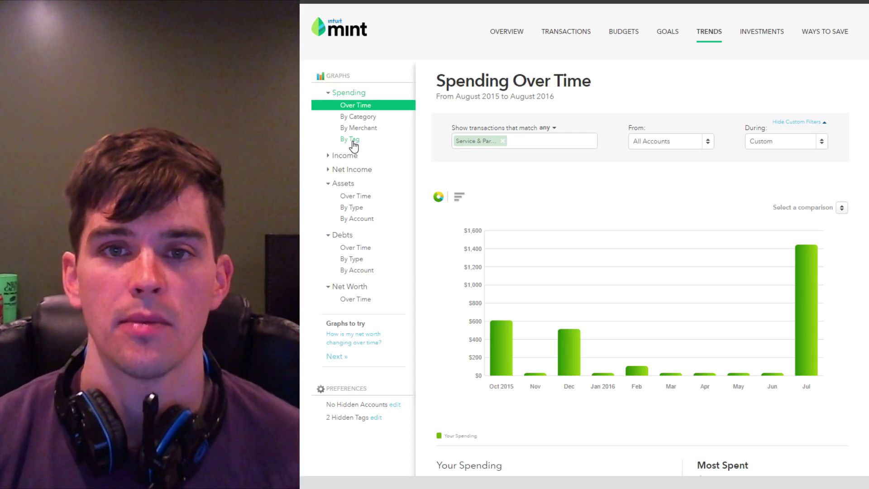
Compare Service & Parts spending by tag: Impala $1,254 and Highlander $1,373.
click(353, 141)
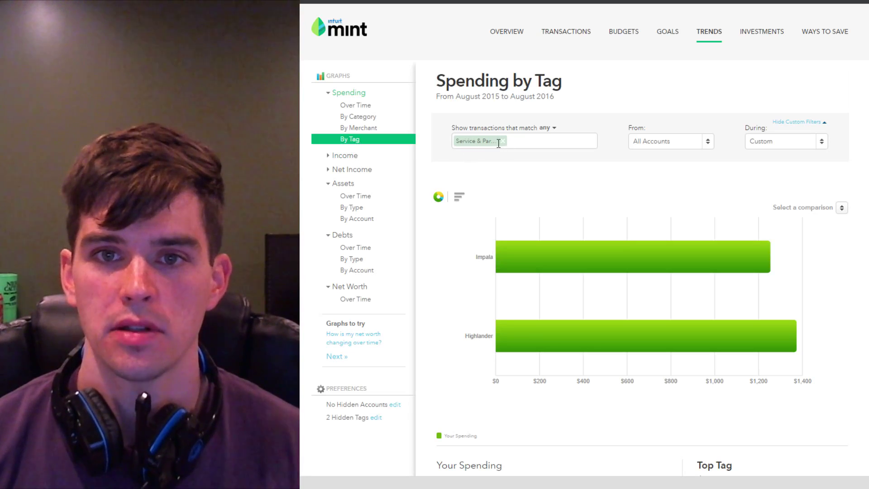
mouse_move(564, 263)
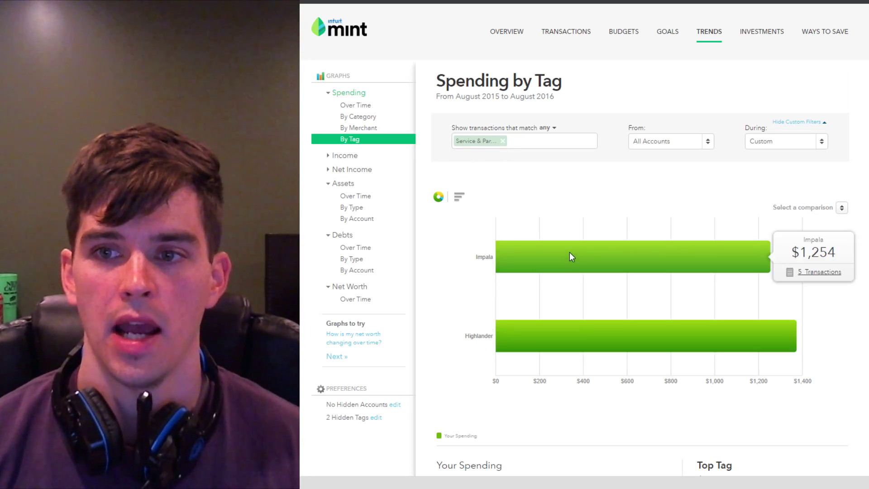
mouse_move(564, 334)
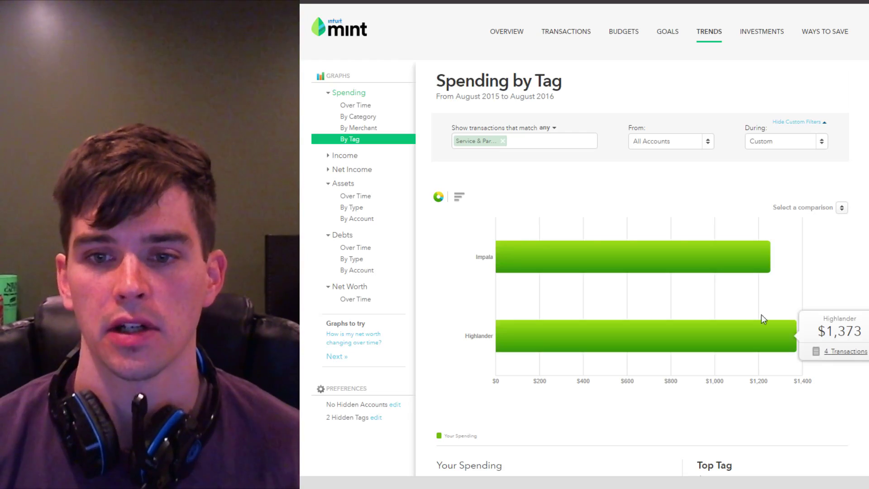
Show monthly Spending Over Time for the mad-money tag, with May 2016 at $310.
click(355, 105)
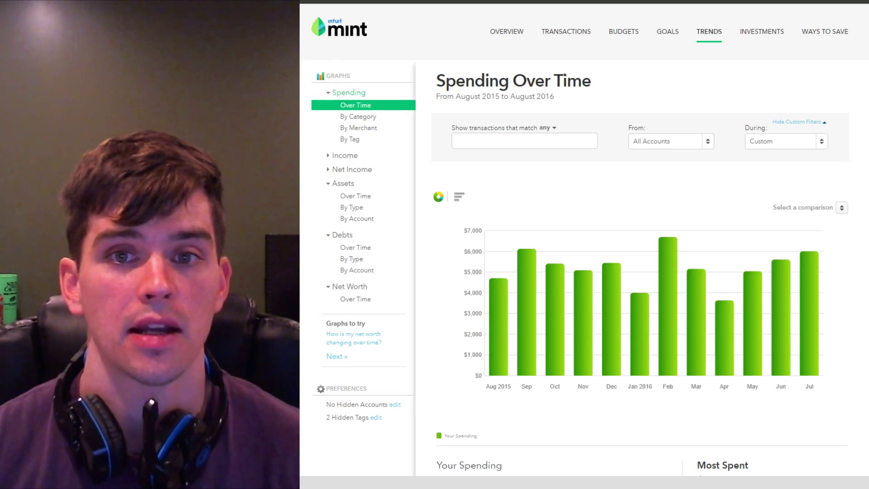
text(wills)
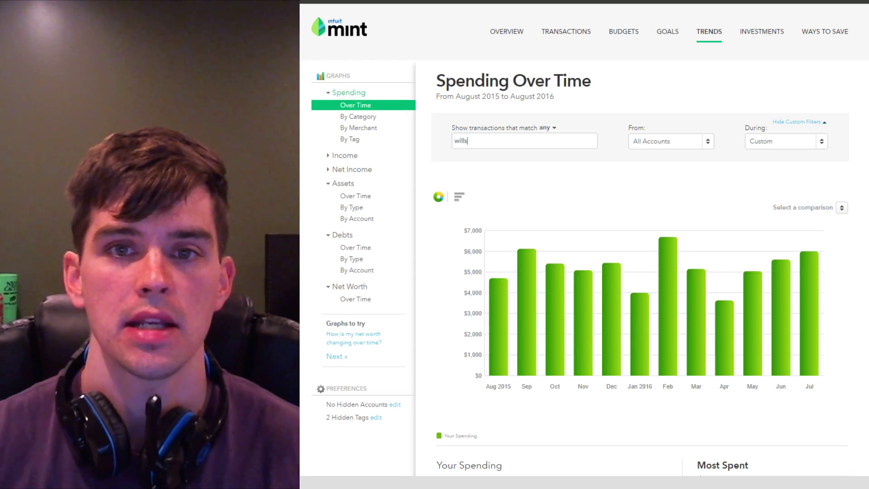
key(Up)
key(Return)
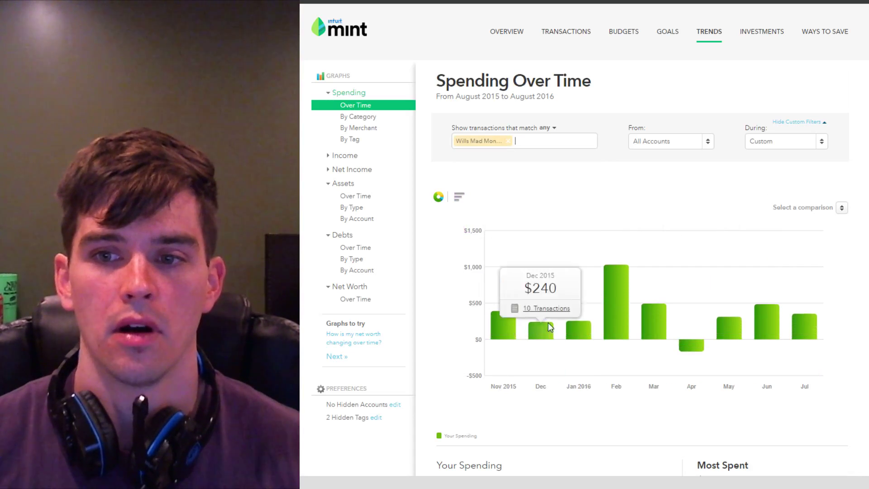
mouse_move(801, 333)
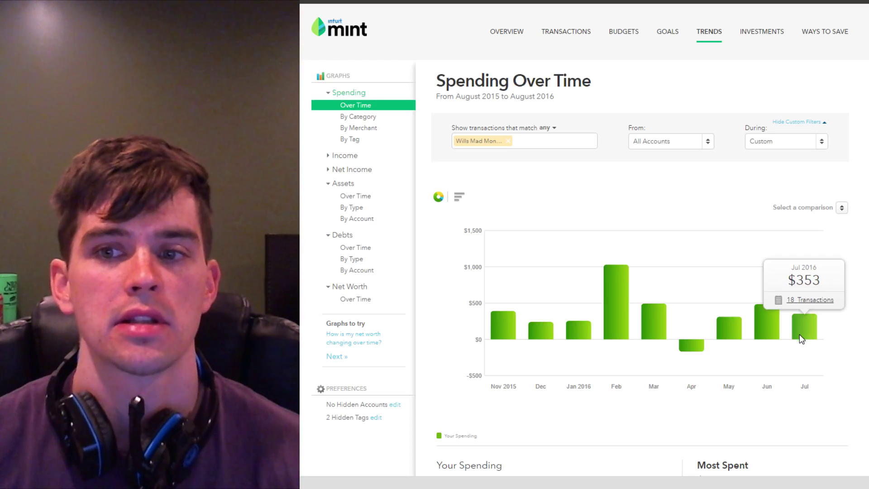
mouse_move(759, 328)
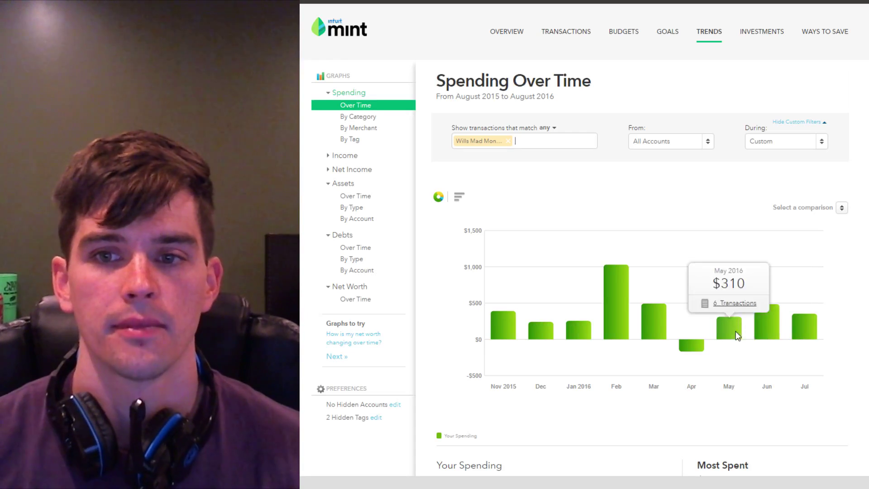
Break mad-money spending down by category and drill into Shopping's subcategories.
click(372, 117)
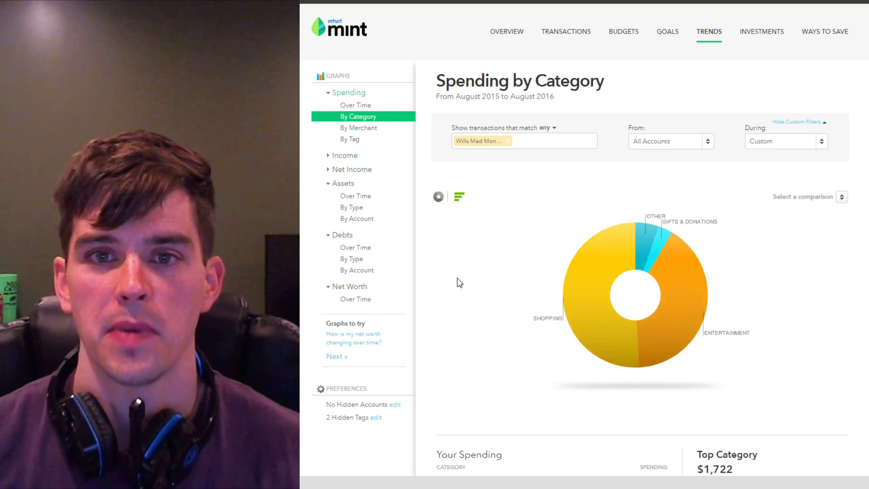
mouse_move(600, 315)
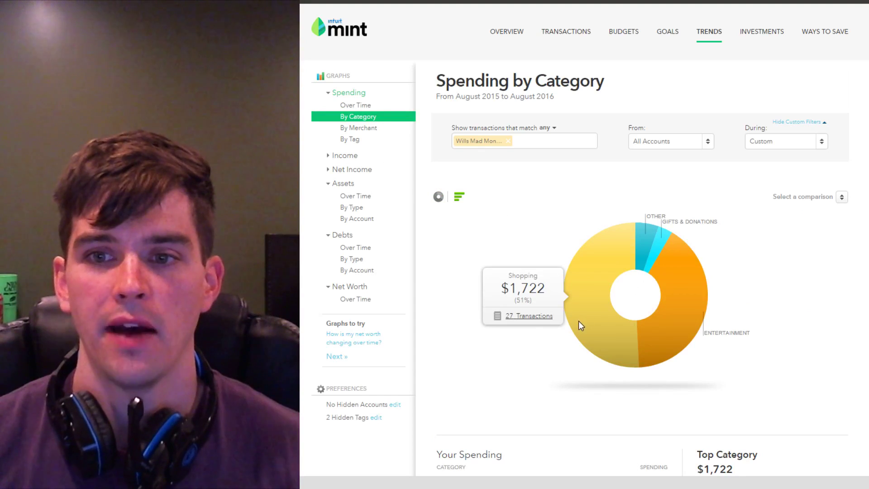
mouse_move(675, 315)
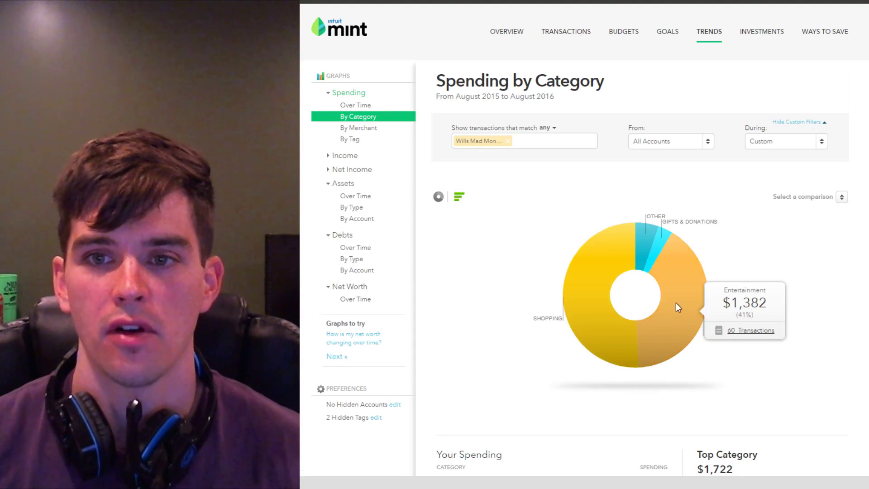
mouse_move(642, 239)
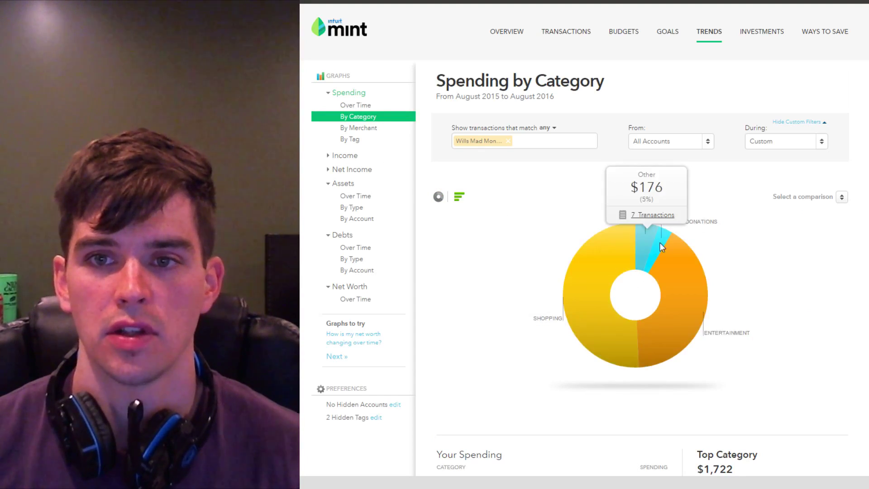
mouse_move(568, 286)
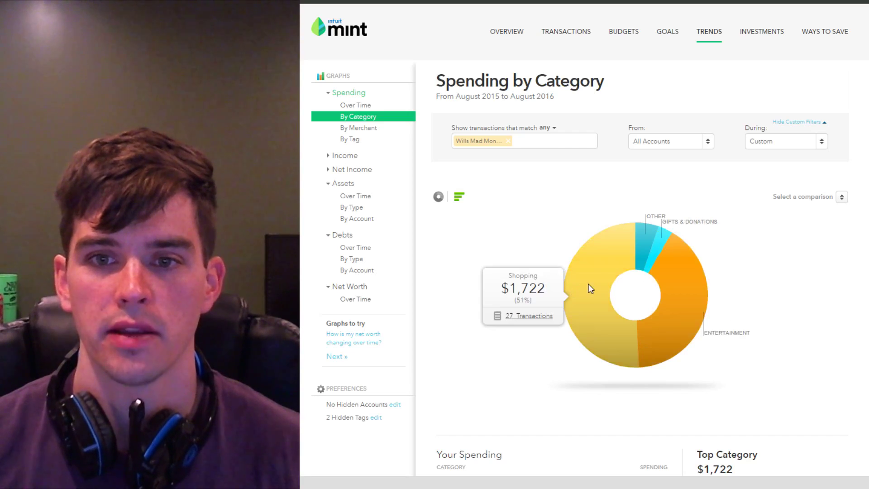
click(599, 323)
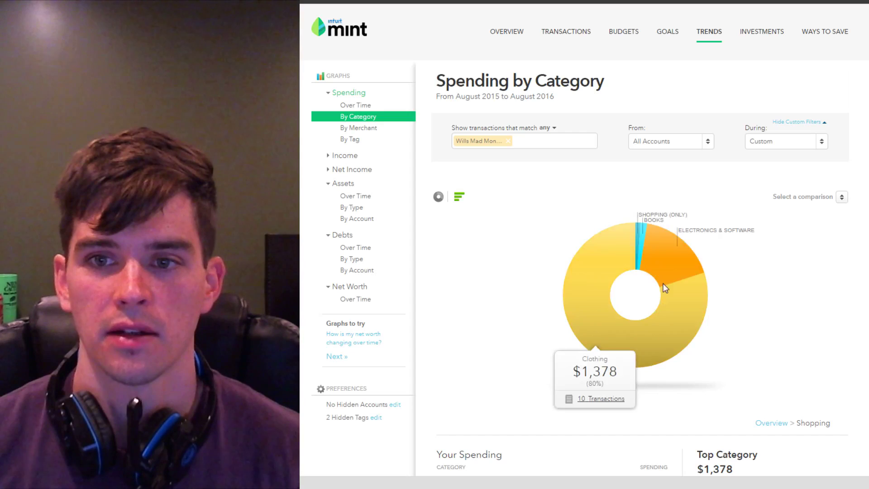
mouse_move(642, 246)
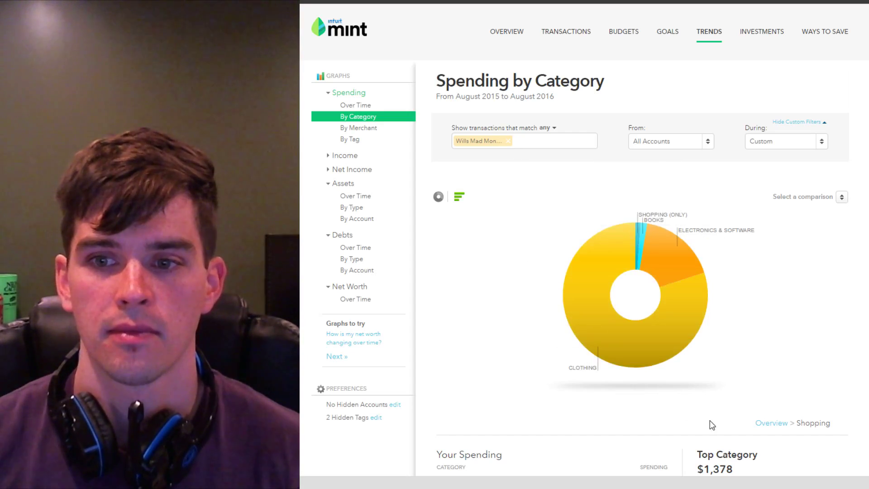
Drill into Entertainment's subcategories from the overview, where Alcohol leads at $1,365.
click(761, 423)
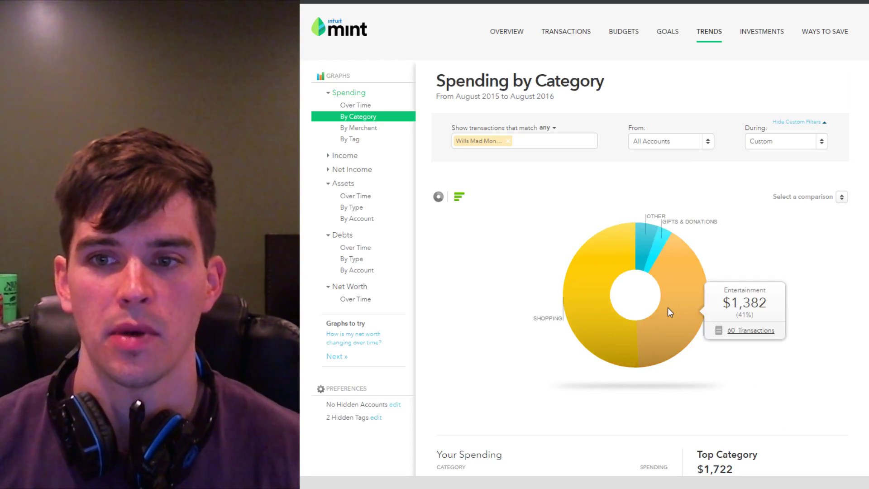
click(668, 309)
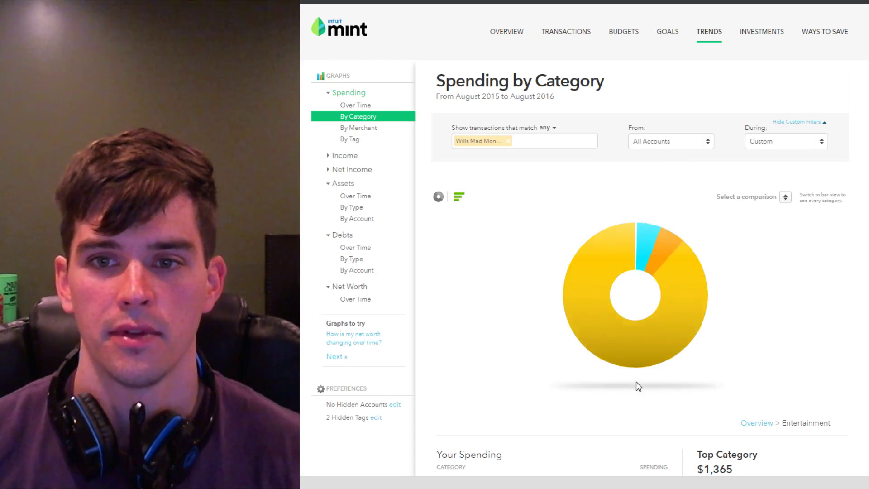
mouse_move(635, 341)
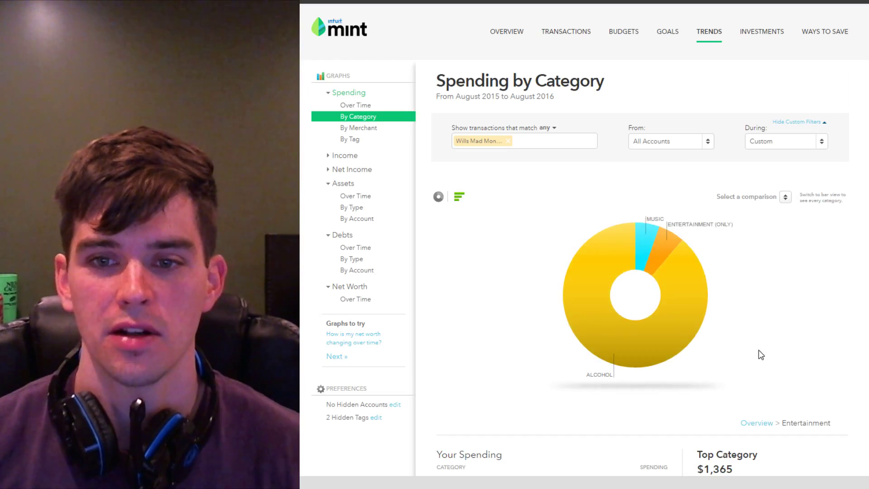
Remove the mad-money tag filter and spot February 2016's $6,690 peak over time.
click(508, 140)
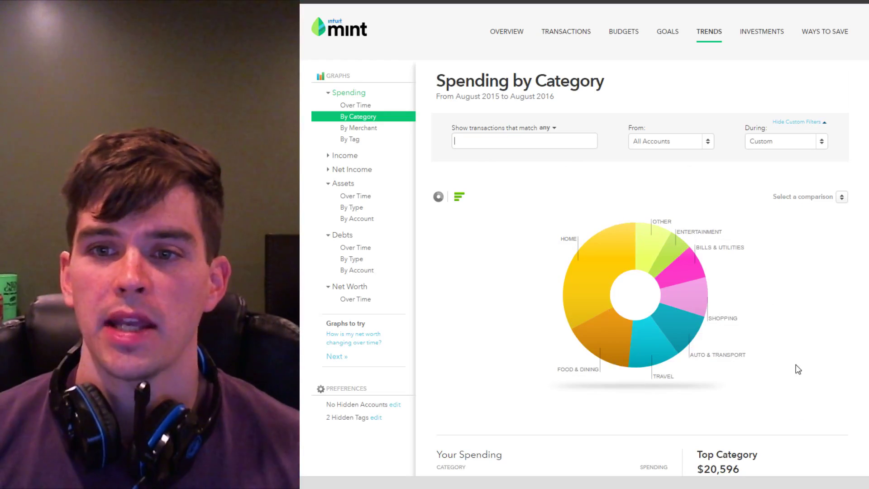
click(354, 107)
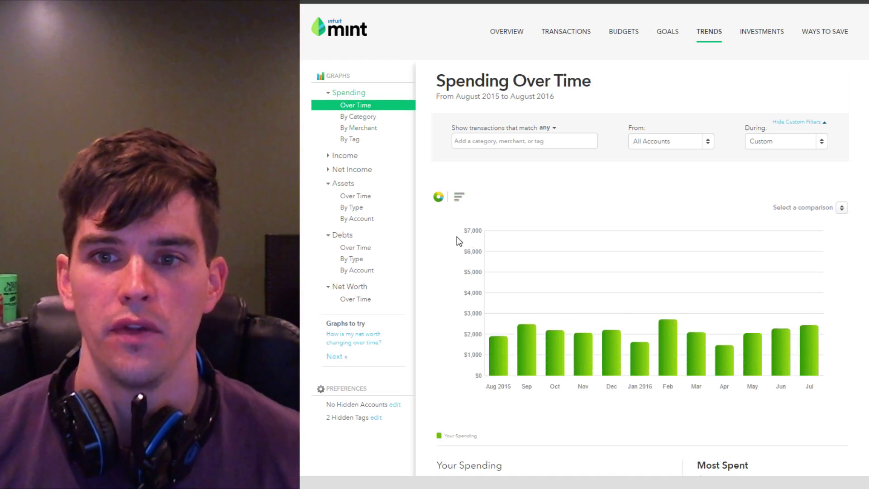
mouse_move(674, 257)
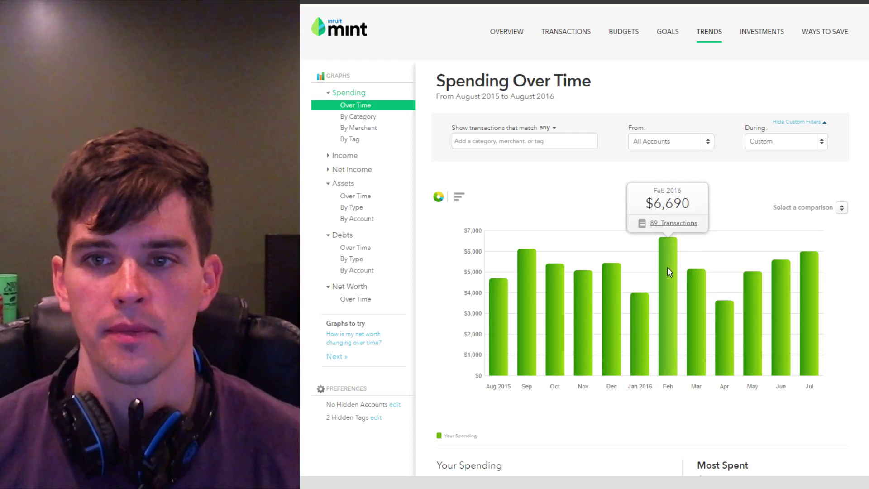
click(365, 120)
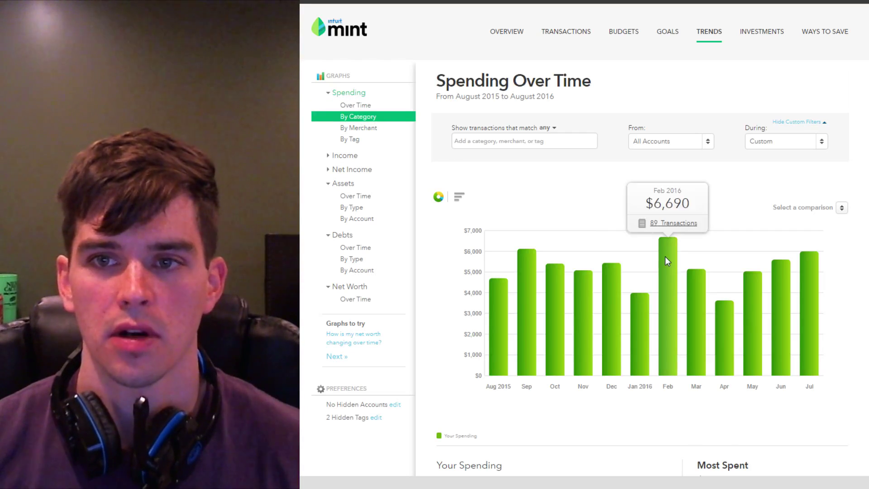
Set a custom date range of 2/1/2016 to 2/29/2016 for the category chart.
click(770, 143)
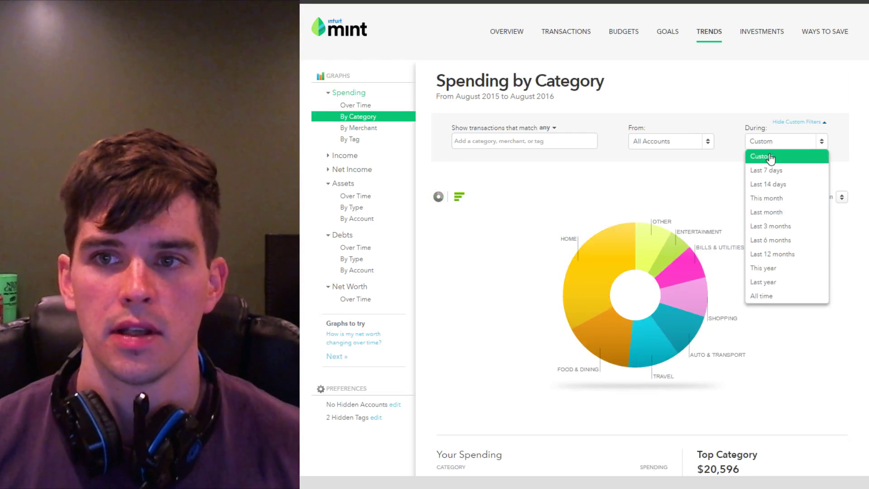
click(771, 158)
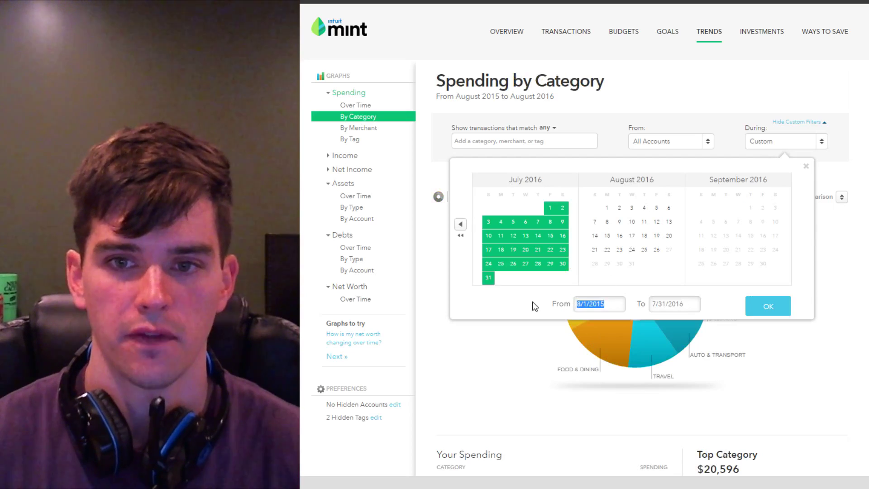
text(2/1/)
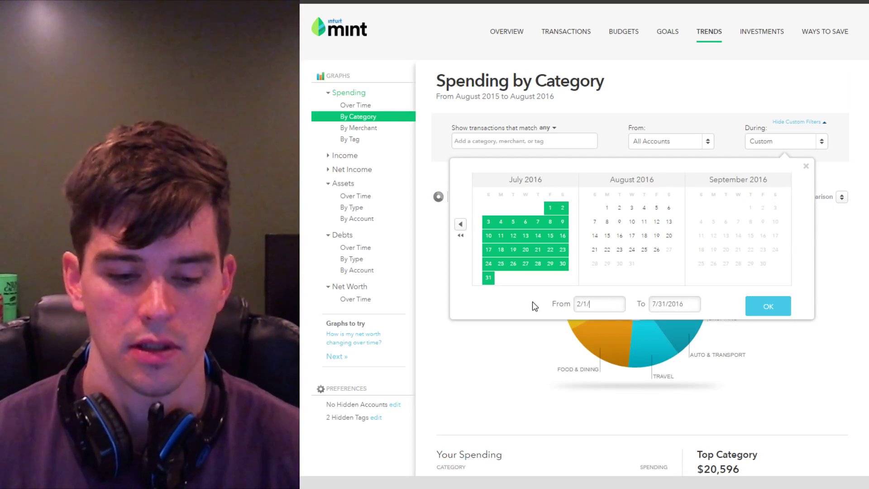
text(2016)
key(Tab)
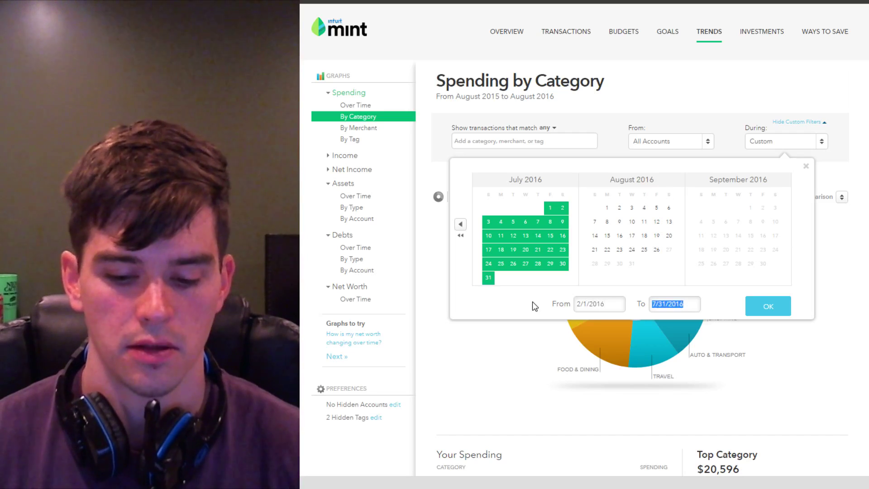
text(2/28)
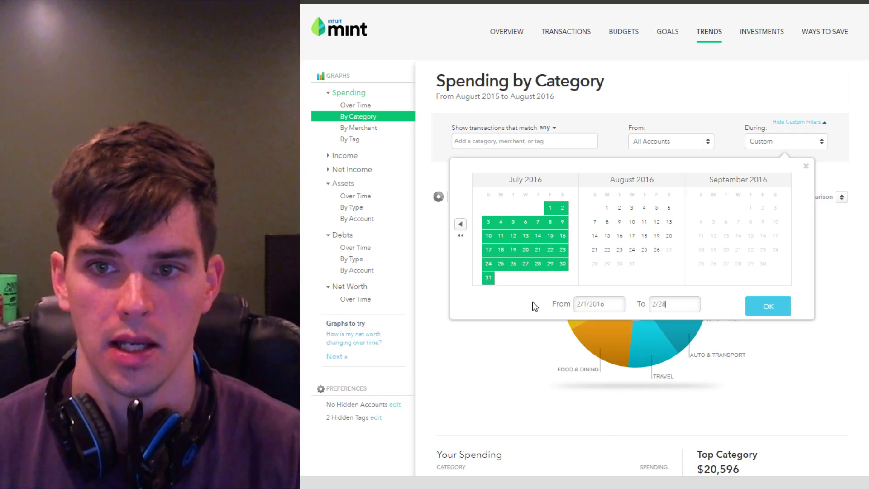
text(/2016)
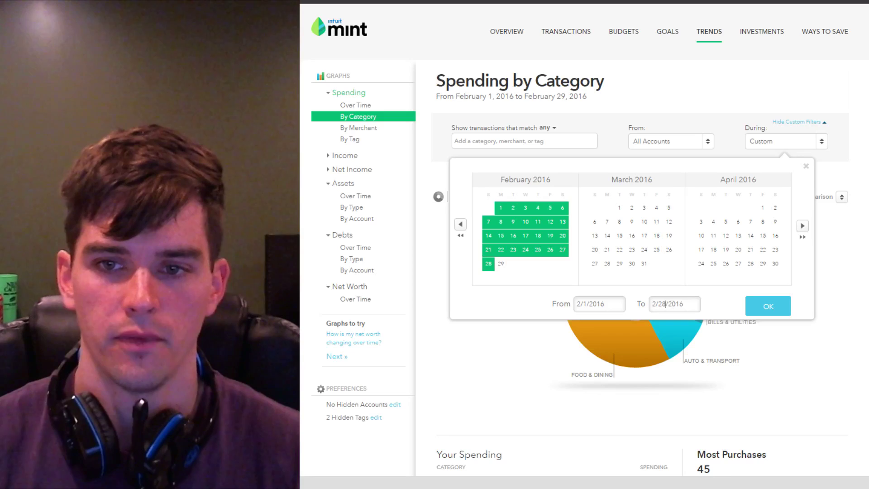
key(BackSpace)
text(9)
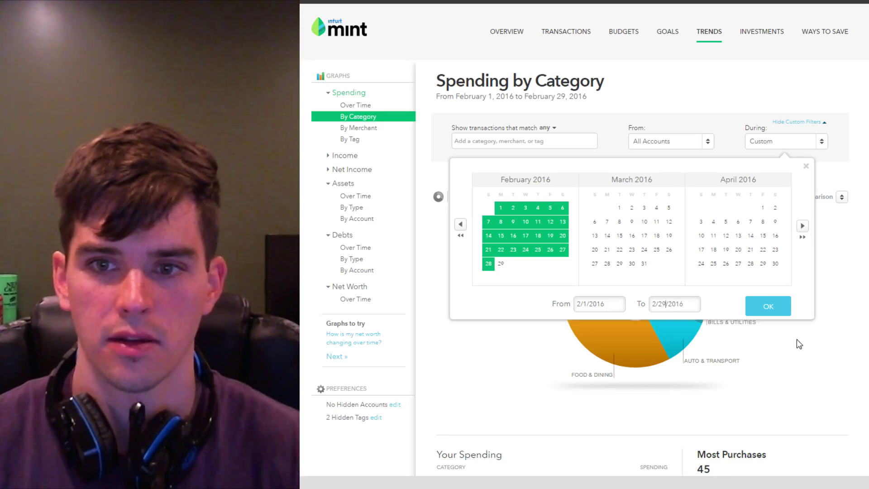
click(768, 306)
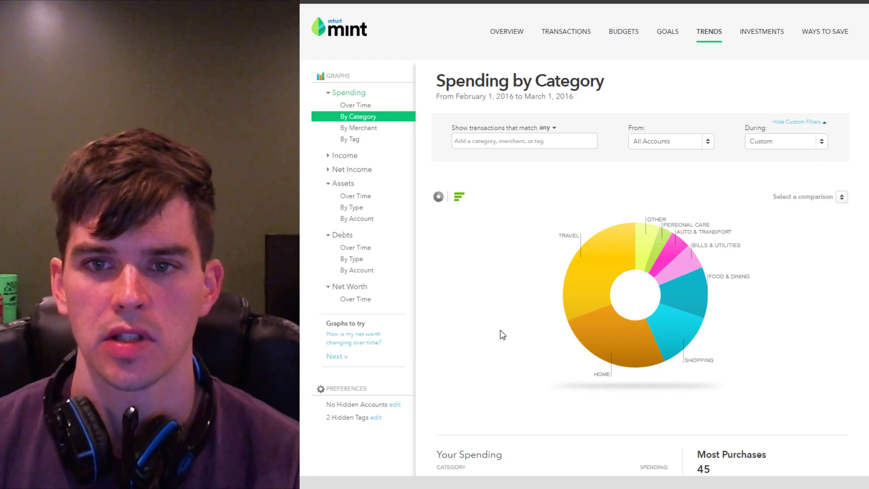
right_click(578, 298)
key(Escape)
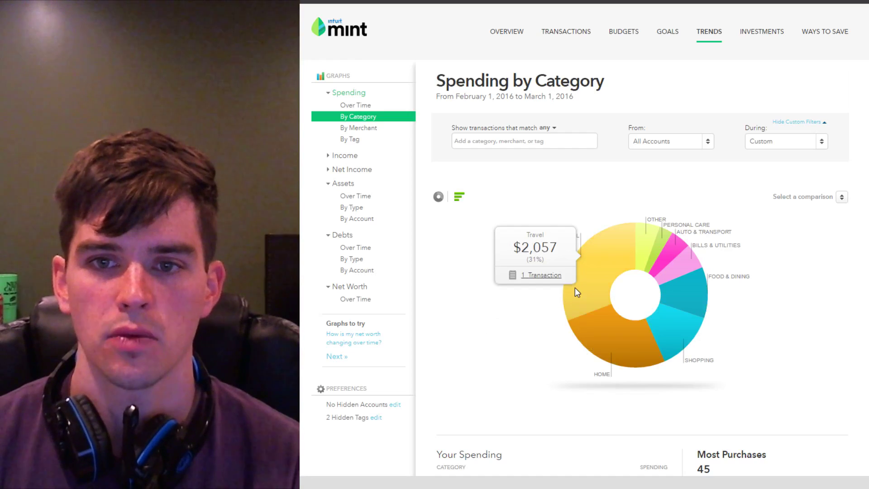
click(545, 276)
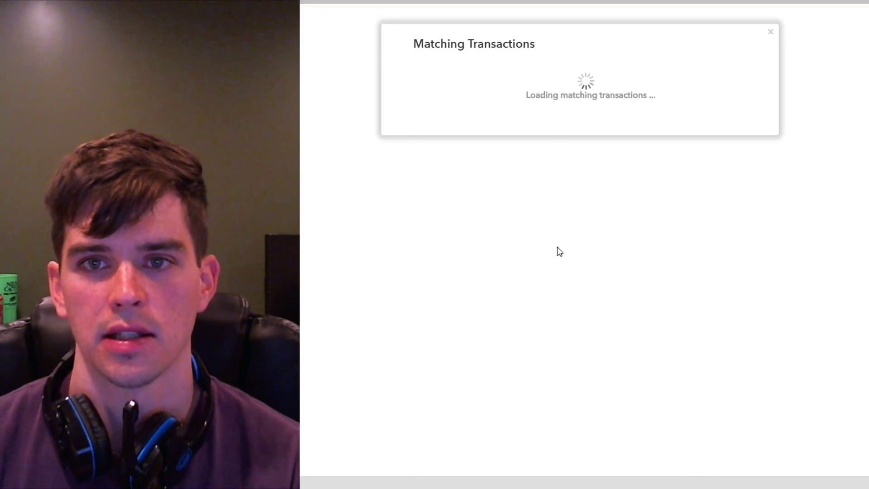
click(562, 108)
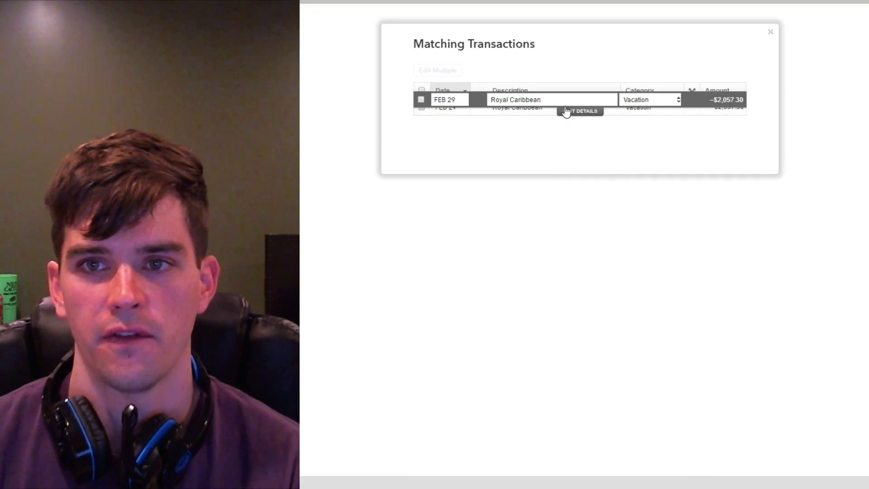
click(770, 31)
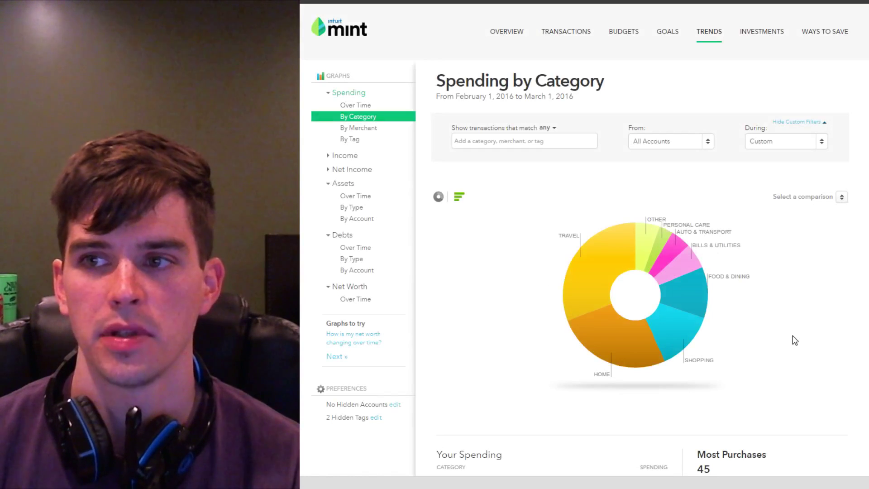